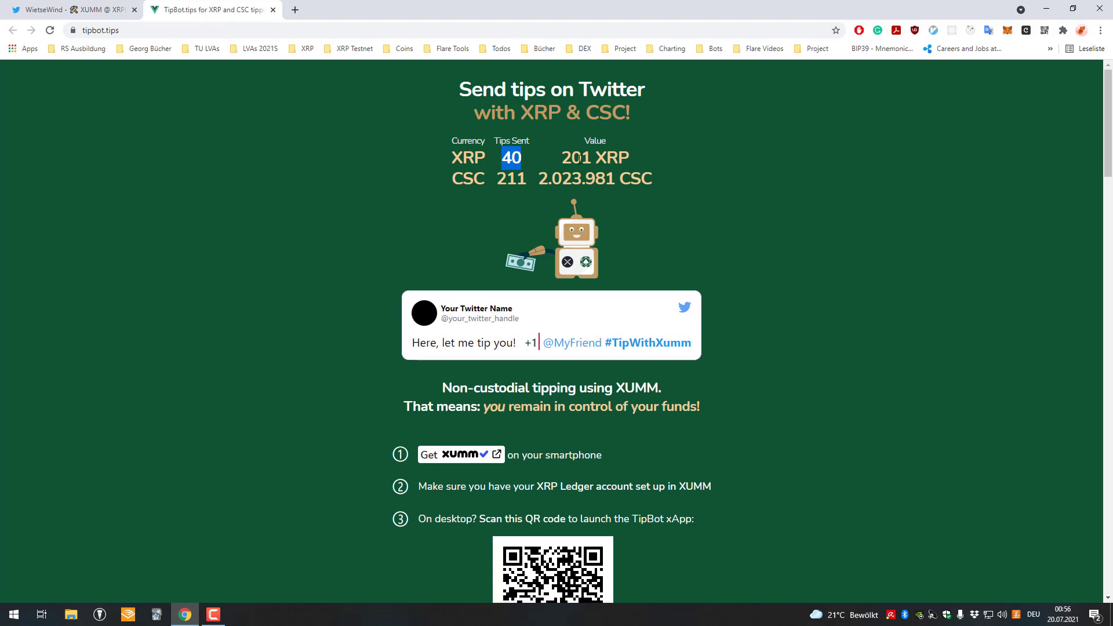
Switch to the TipBot tweet tab and open the tipbot.tips link from it
{"action": "key", "text": "ctrl+shift+Tab"}
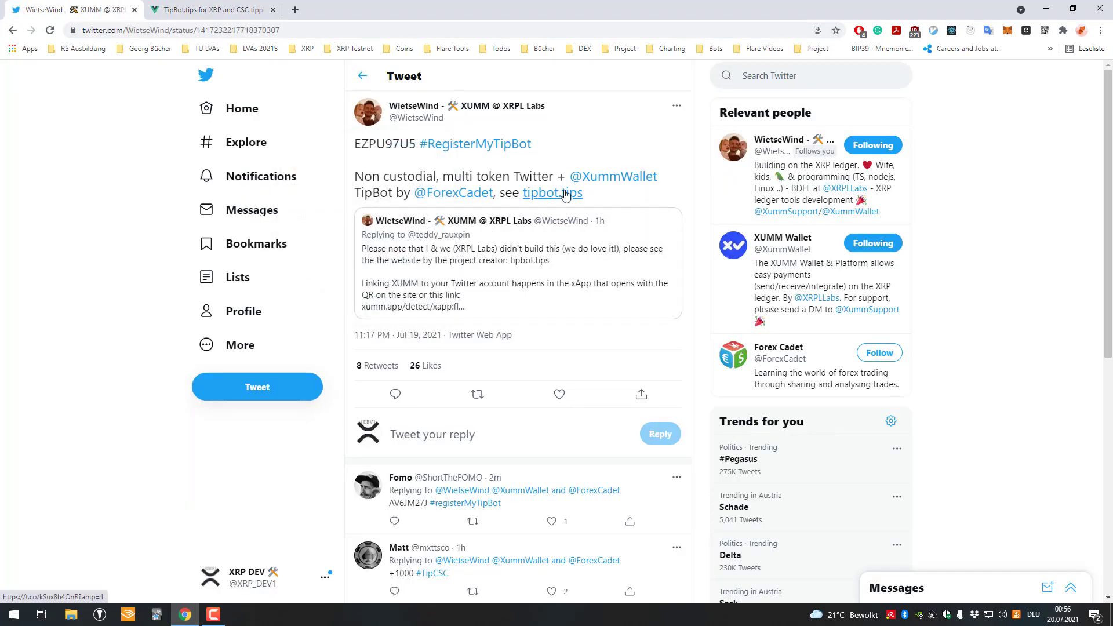
{"action": "left_click_drag", "start_coordinate": [585, 198], "coordinate": [534, 197]}
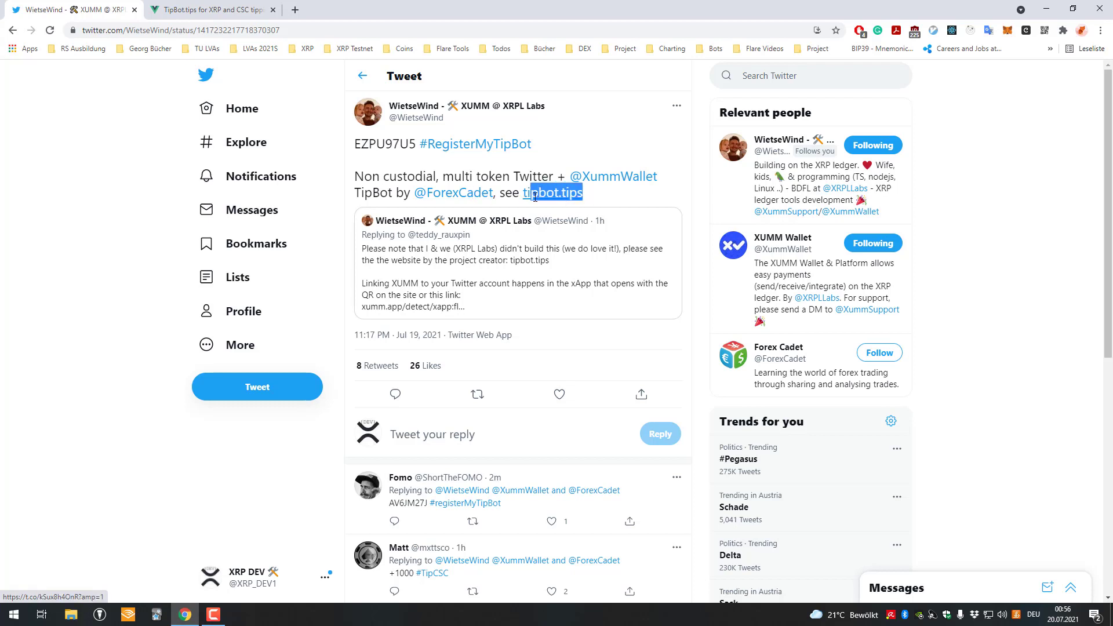
{"action": "left_click_drag", "start_coordinate": [454, 176], "coordinate": [476, 178]}
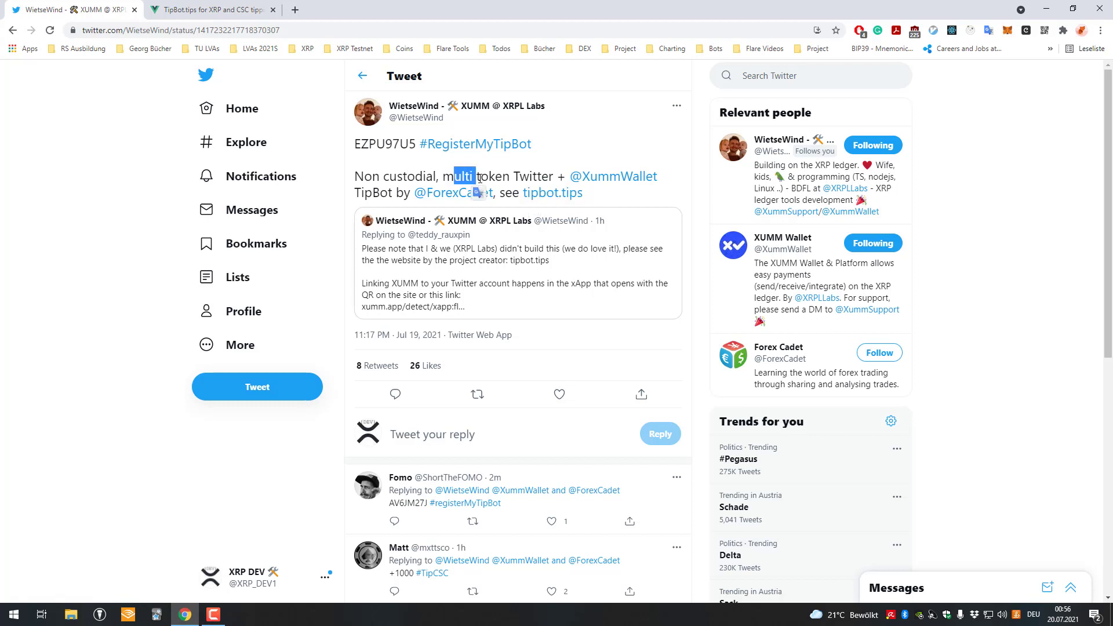
{"action": "left_click", "coordinate": [608, 199]}
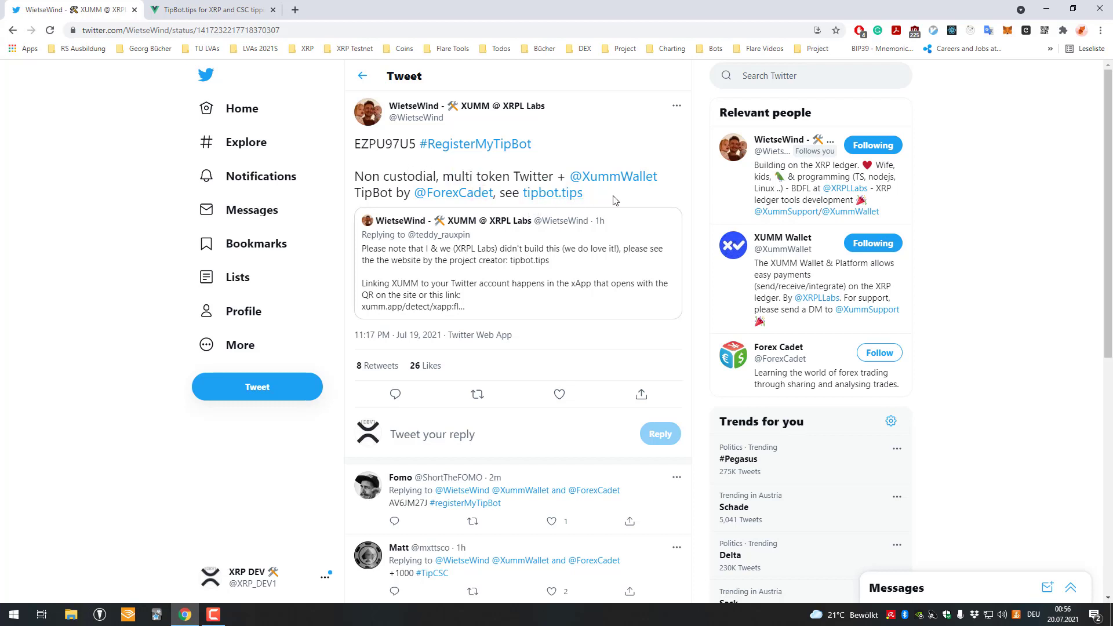
{"action": "left_click", "coordinate": [537, 199]}
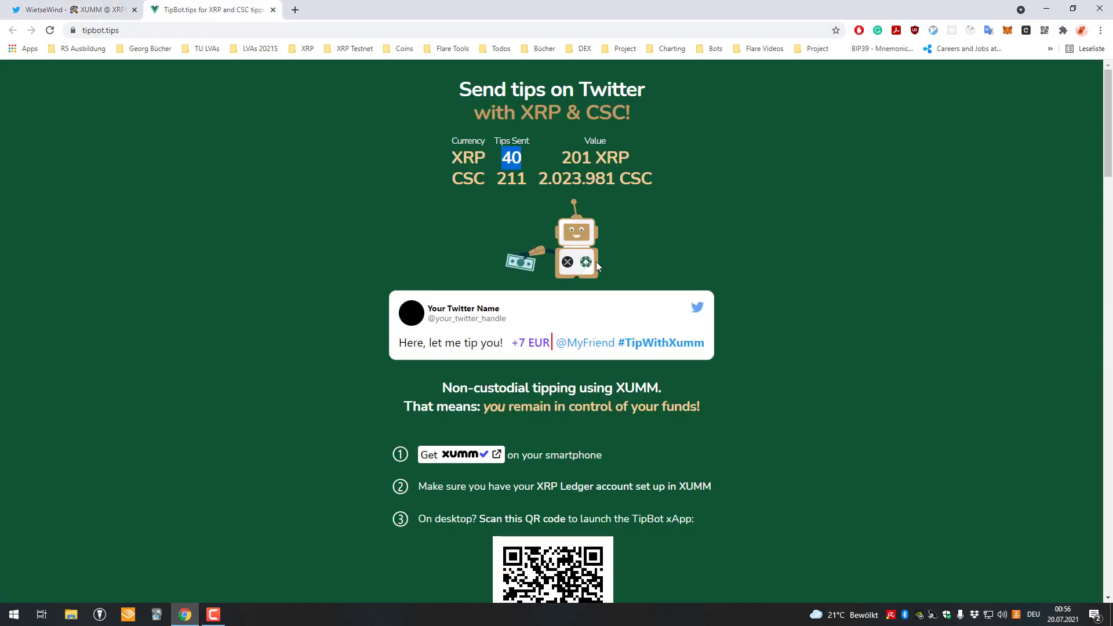
Read the TipBot.tips tagline, check the tweet's 'non custodial' wording, and return to the site
{"action": "left_click_drag", "start_coordinate": [492, 113], "coordinate": [612, 115]}
{"action": "left_click", "coordinate": [538, 119]}
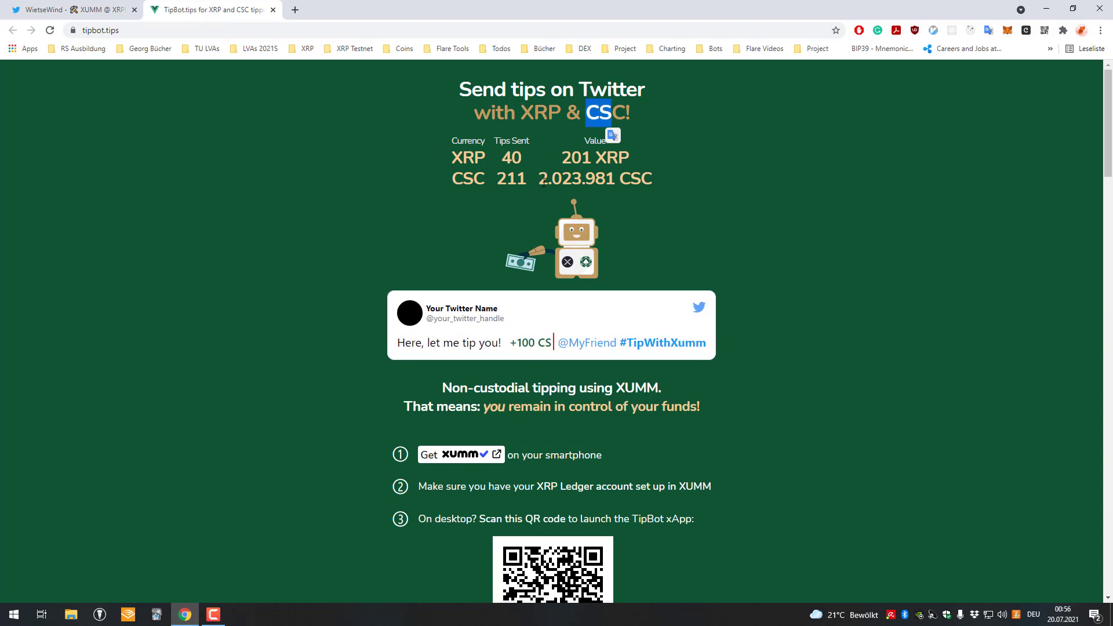
{"action": "key", "text": "ctrl+Tab"}
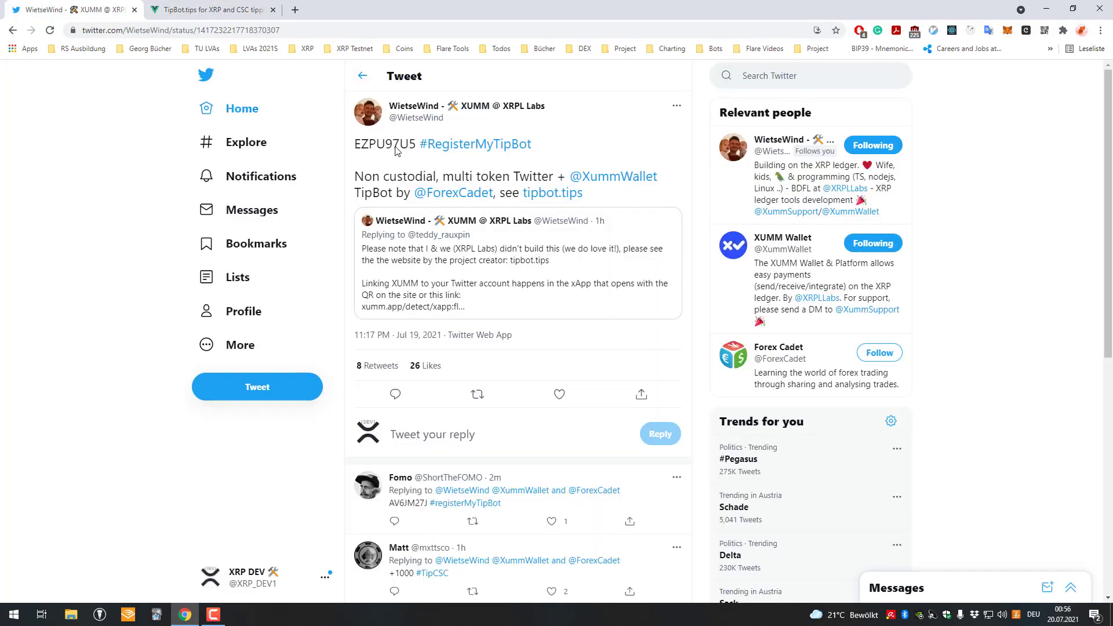
{"action": "left_click_drag", "start_coordinate": [368, 174], "coordinate": [437, 178]}
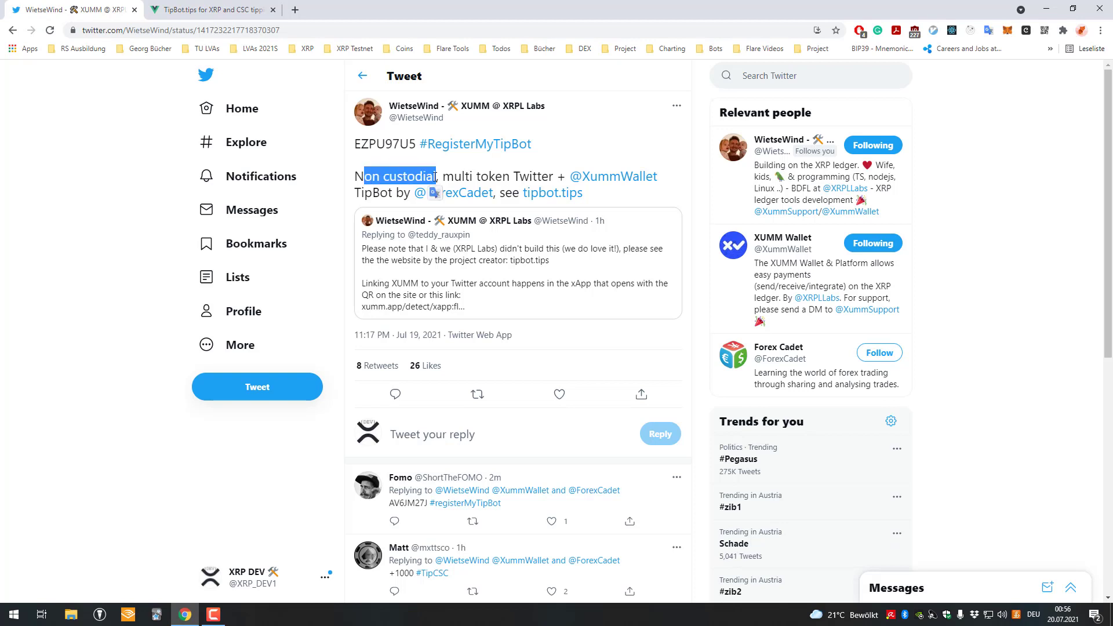
{"action": "key", "text": "ctrl+Tab"}
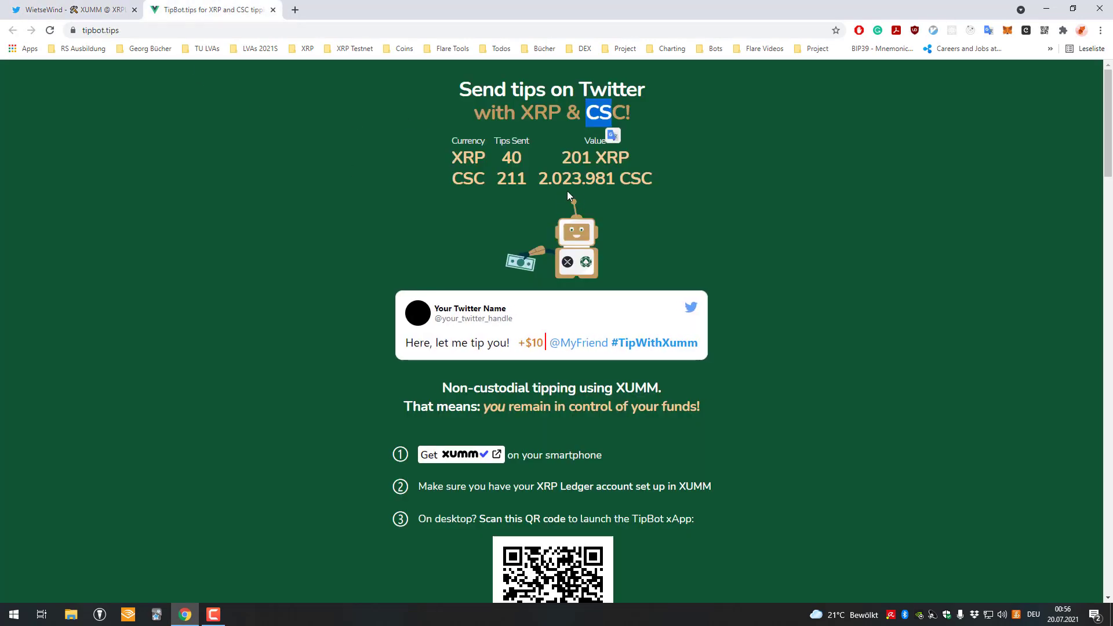
Scroll through the XUMM setup steps on TipBot.tips and bring up, then dismiss, the QR code's menu
{"action": "scroll", "coordinate": [545, 319], "scroll_direction": "down", "scroll_amount": 1}
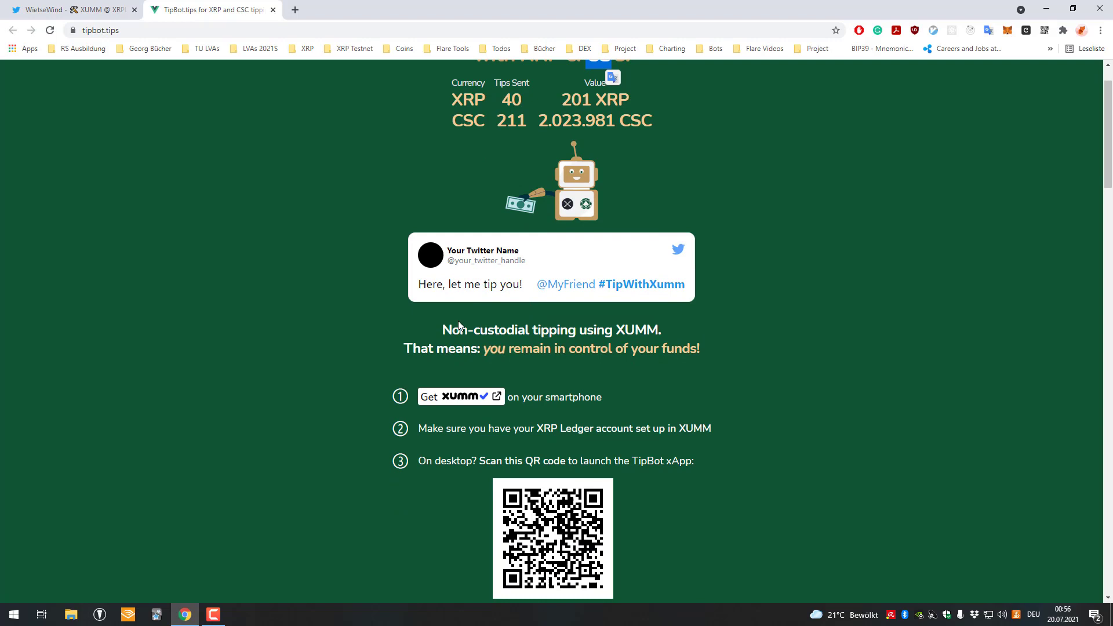
{"action": "left_click_drag", "start_coordinate": [452, 330], "coordinate": [557, 330]}
{"action": "scroll", "coordinate": [522, 336], "scroll_direction": "down", "scroll_amount": 1}
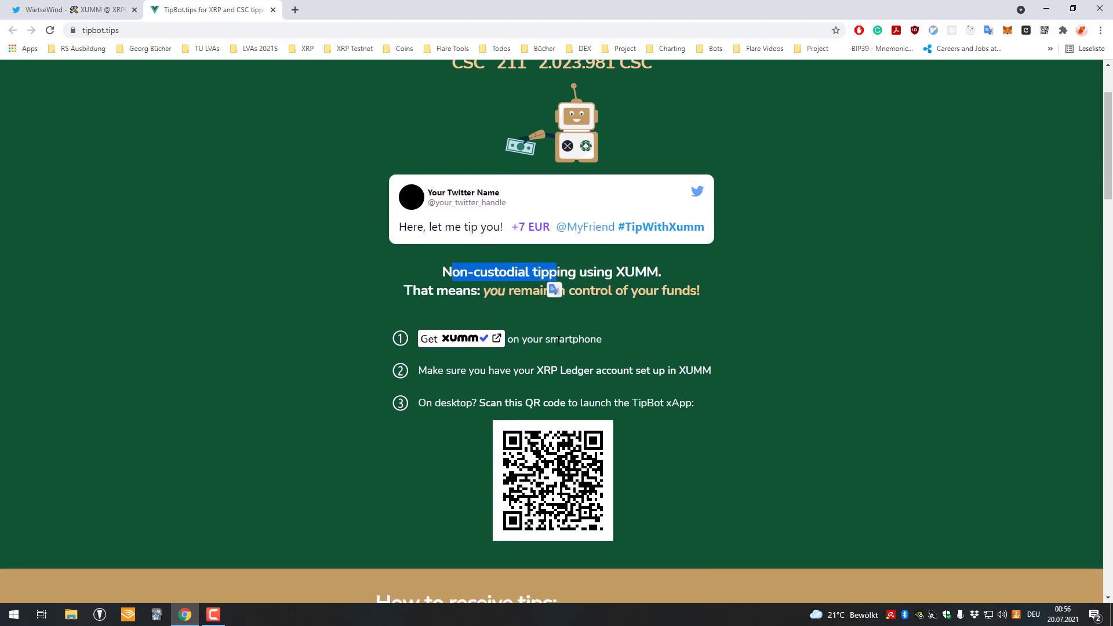
{"action": "left_click_drag", "start_coordinate": [446, 371], "coordinate": [694, 371]}
{"action": "scroll", "coordinate": [706, 359], "scroll_direction": "down", "scroll_amount": 1}
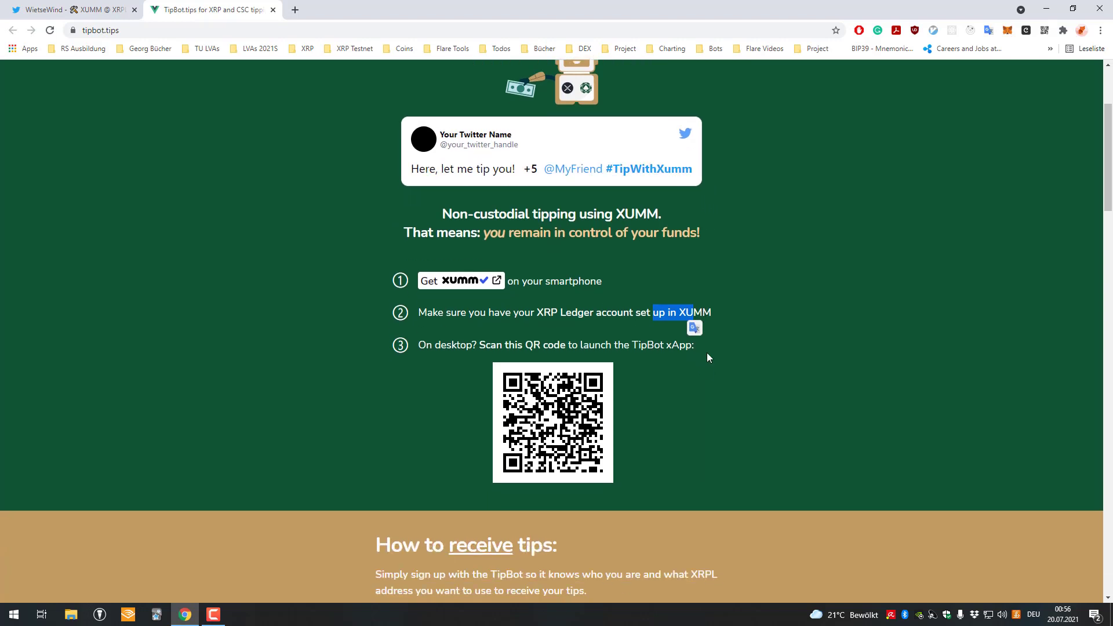
{"action": "left_click_drag", "start_coordinate": [441, 345], "coordinate": [580, 346]}
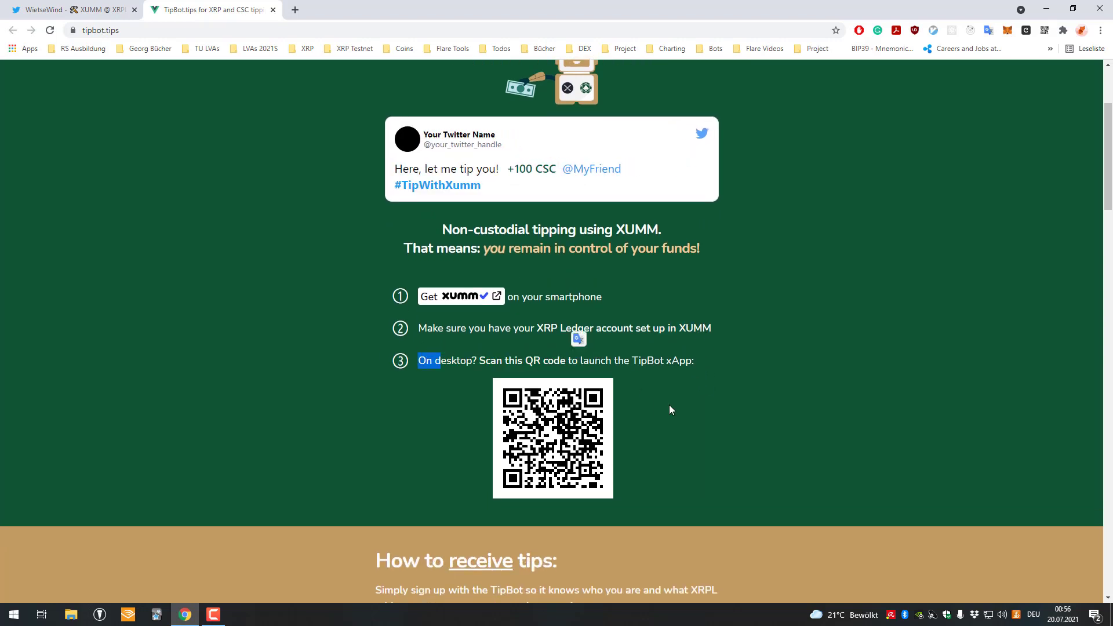
{"action": "left_click", "coordinate": [689, 395]}
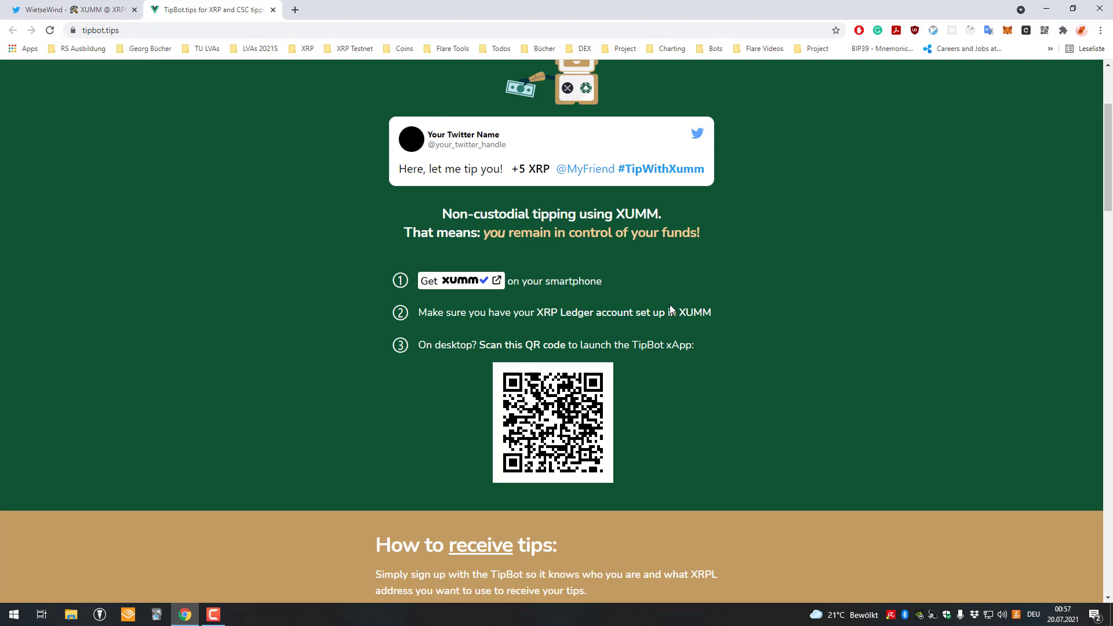
{"action": "right_click", "coordinate": [548, 400]}
{"action": "left_click", "coordinate": [388, 381]}
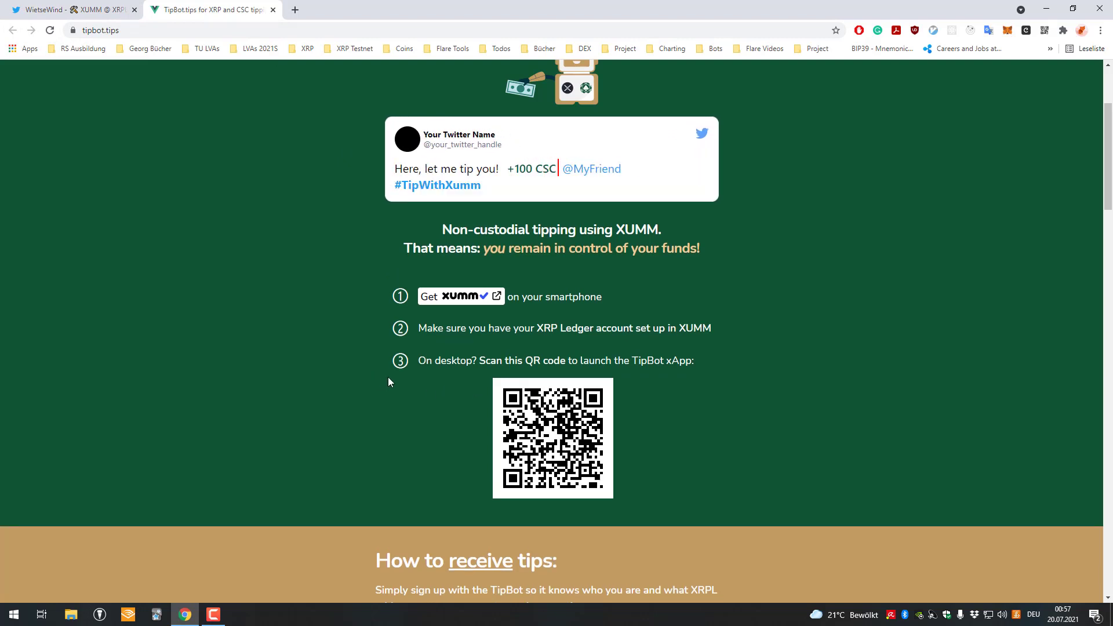
Reply to the announcement tweet with the registration code followed by #RegisterMyTipBot
{"action": "left_click", "coordinate": [93, 10]}
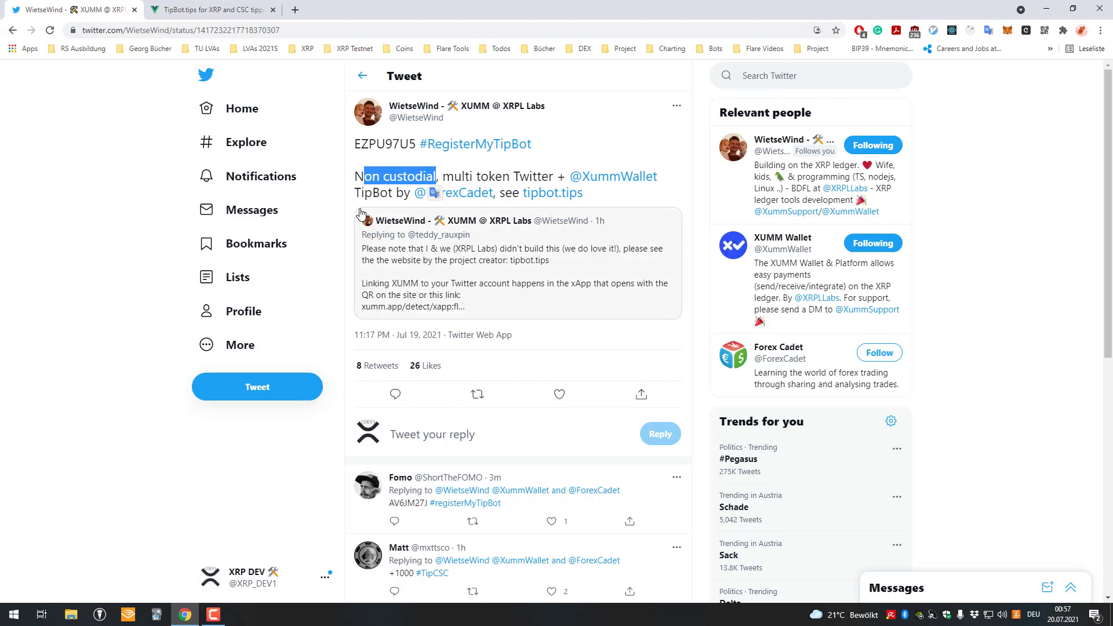
{"action": "scroll", "coordinate": [485, 403], "scroll_direction": "down", "scroll_amount": 2}
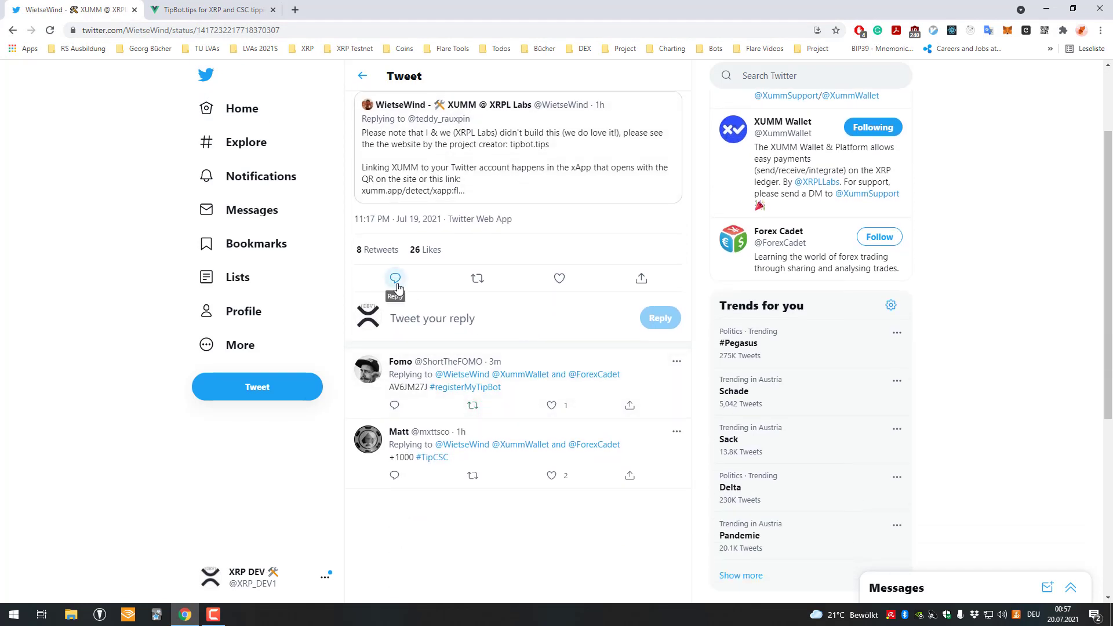
{"action": "left_click", "coordinate": [396, 280]}
{"action": "type", "text": "BM"}
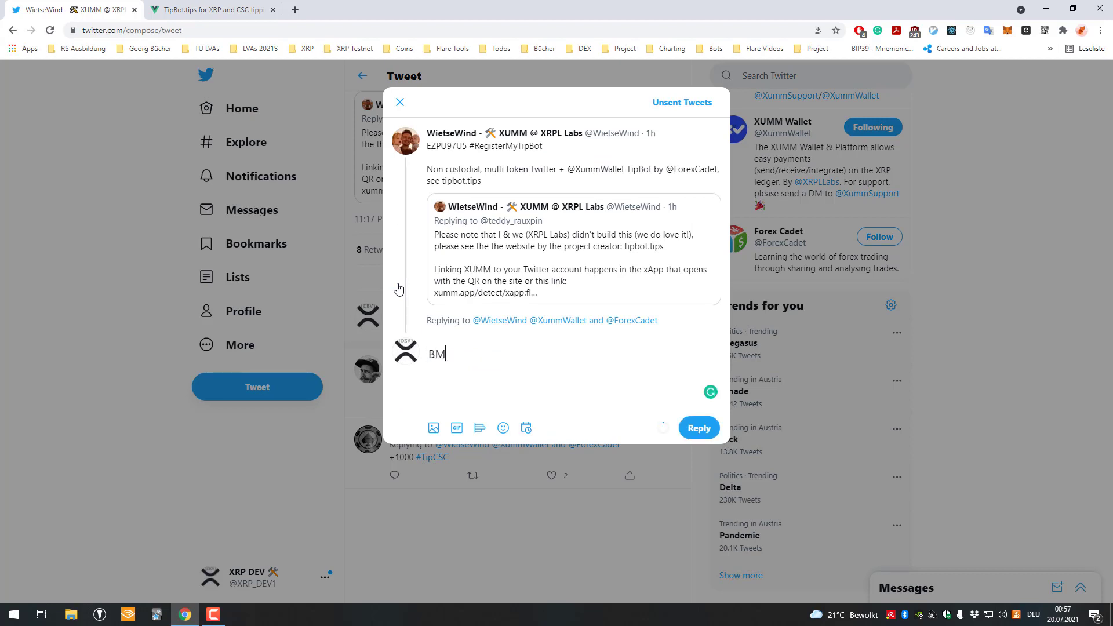
{"action": "type", "text": "W4GW75 #RE"}
{"action": "key", "text": "BackSpace"}
{"action": "type", "text": "egister"}
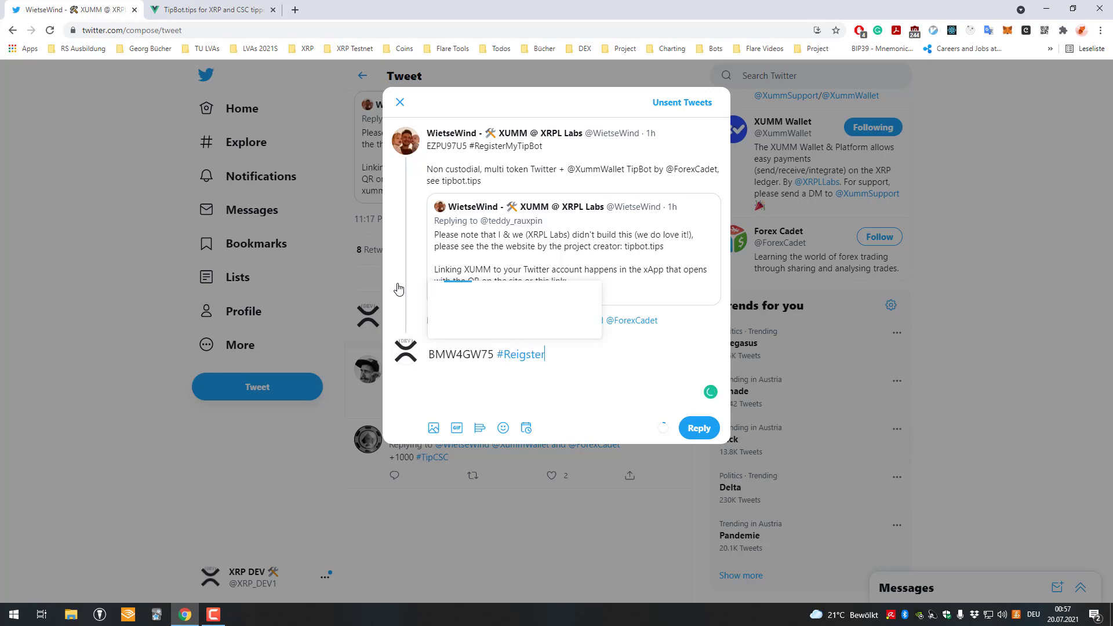
{"action": "key", "text": "BackSpace"}
{"action": "key", "text": "BackSpace"}
{"action": "key", "text": "BackSpace"}
{"action": "key", "text": "BackSpace"}
{"action": "key", "text": "BackSpace"}
{"action": "type", "text": "isterMyTipBot"}
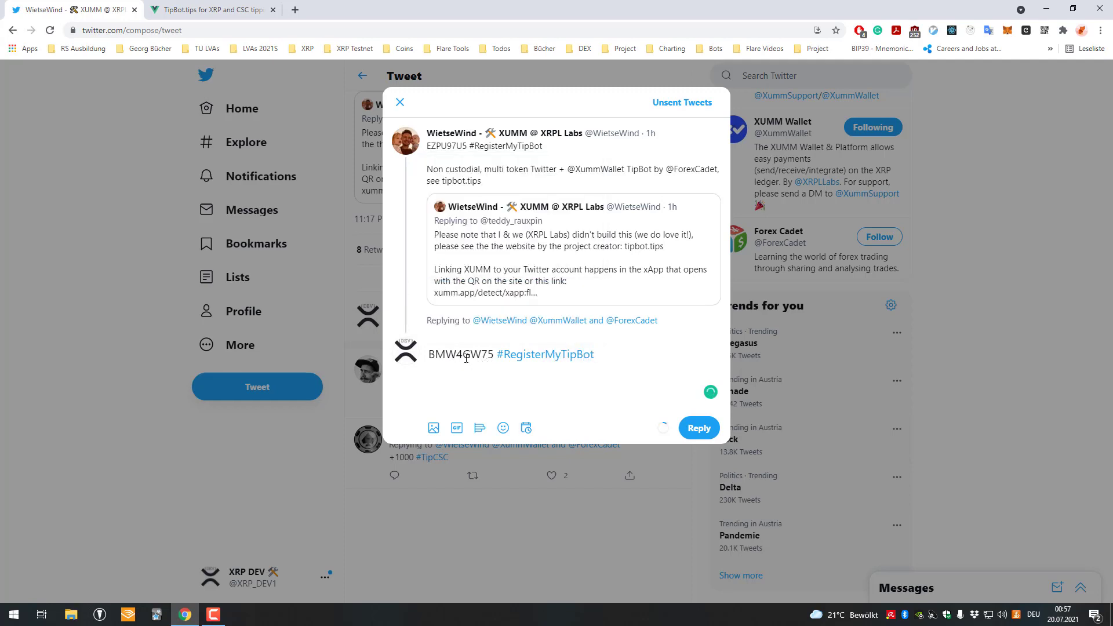
Post the registration reply, then start a new reply to the announcement reading '+10 CSC'
{"action": "left_click", "coordinate": [702, 430]}
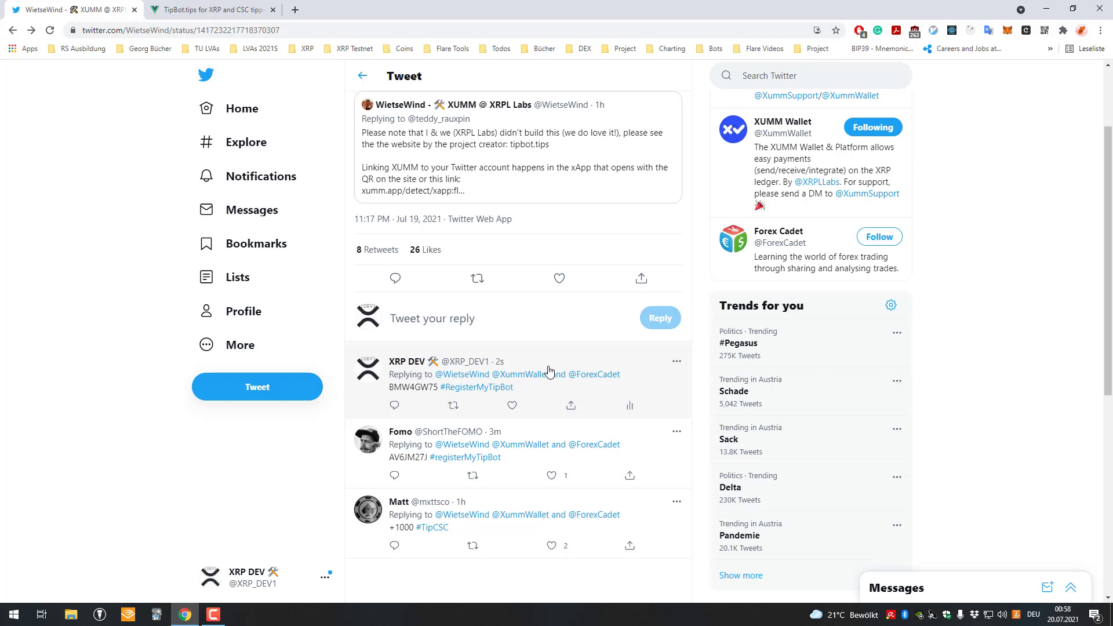
{"action": "scroll", "coordinate": [555, 296], "scroll_direction": "up", "scroll_amount": 2}
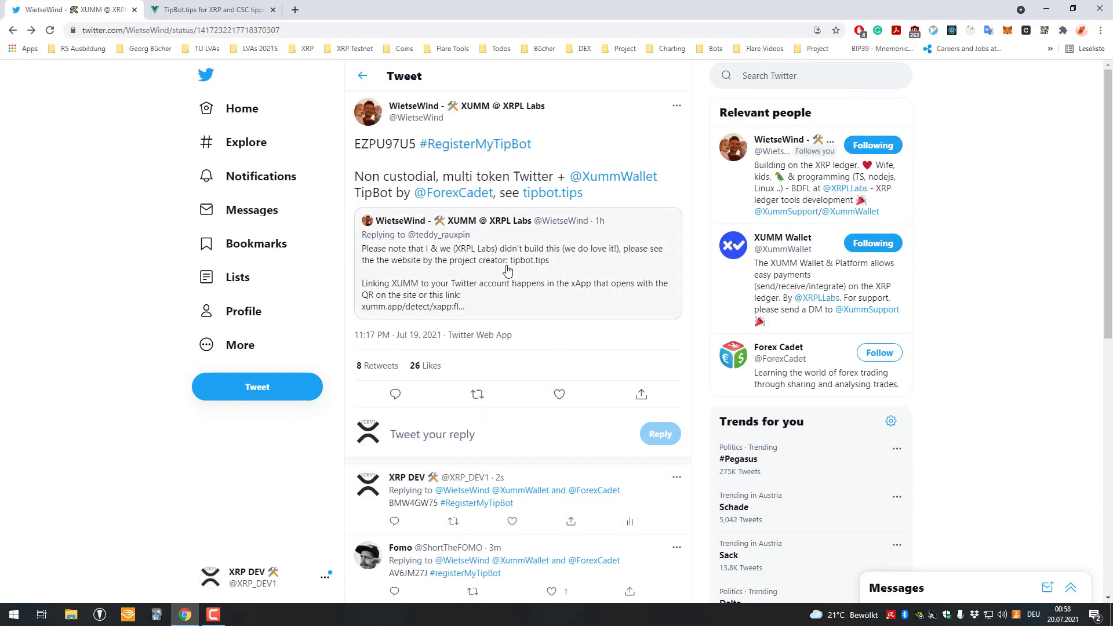
{"action": "scroll", "coordinate": [474, 210], "scroll_direction": "down", "scroll_amount": 2}
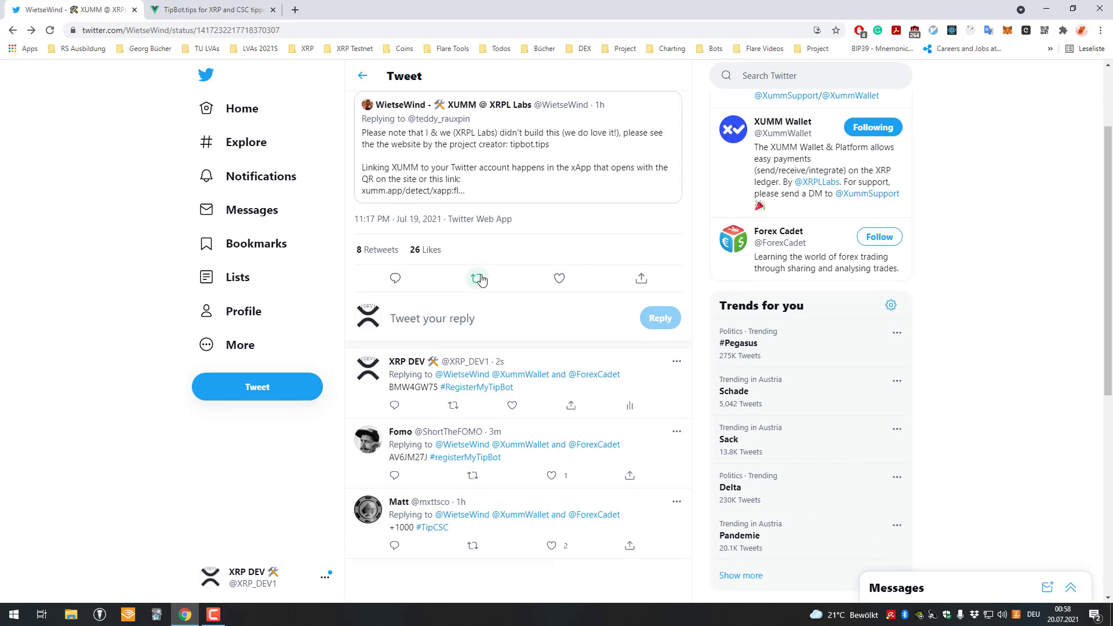
{"action": "scroll", "coordinate": [433, 283], "scroll_direction": "up", "scroll_amount": 1}
{"action": "scroll", "coordinate": [432, 283], "scroll_direction": "down", "scroll_amount": 1}
{"action": "left_click", "coordinate": [395, 278]}
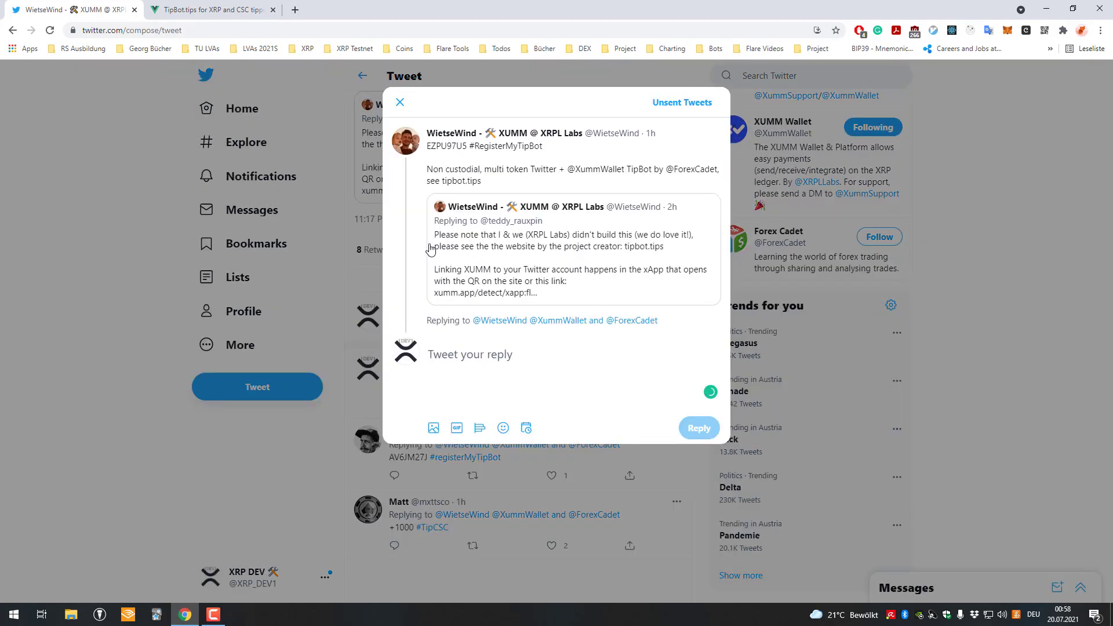
{"action": "type", "text": "+1"}
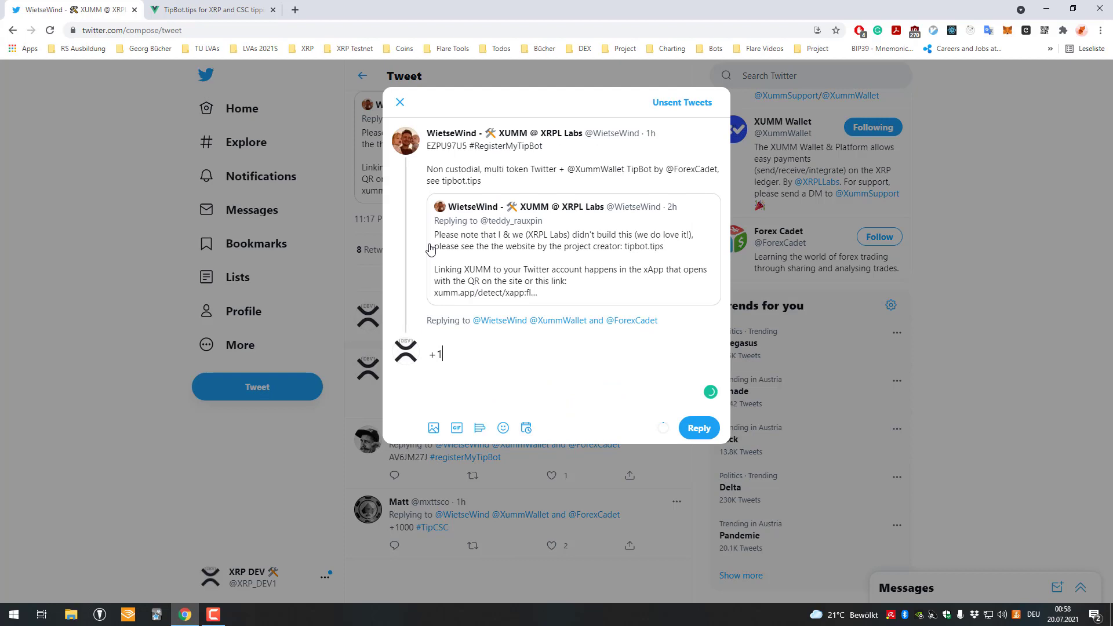
{"action": "type", "text": "0 CSC"}
Adjust the tip amount in the reply draft, leaving it at '+10 CSC'
{"action": "key", "text": "Left"}
{"action": "key", "text": "Left"}
{"action": "type", "text": "00"}
{"action": "key", "text": "BackSpace"}
{"action": "key", "text": "BackSpace"}
{"action": "key", "text": "ctrl+t"}
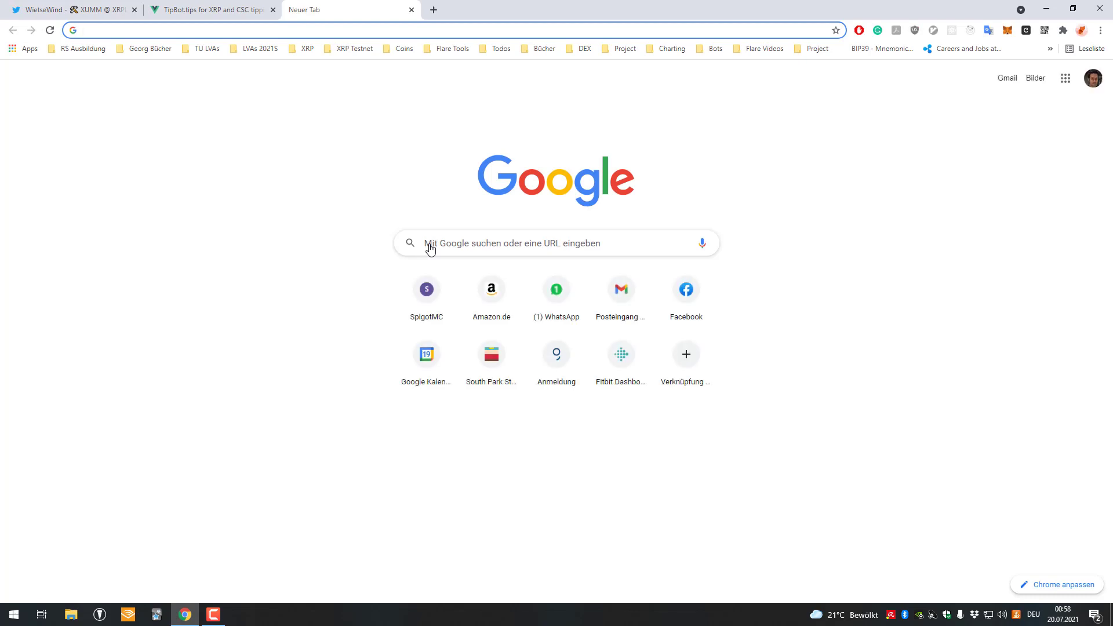
{"action": "key", "text": "ctrl+w"}
{"action": "key", "text": "ctrl+t"}
{"action": "key", "text": "ctrl+w"}
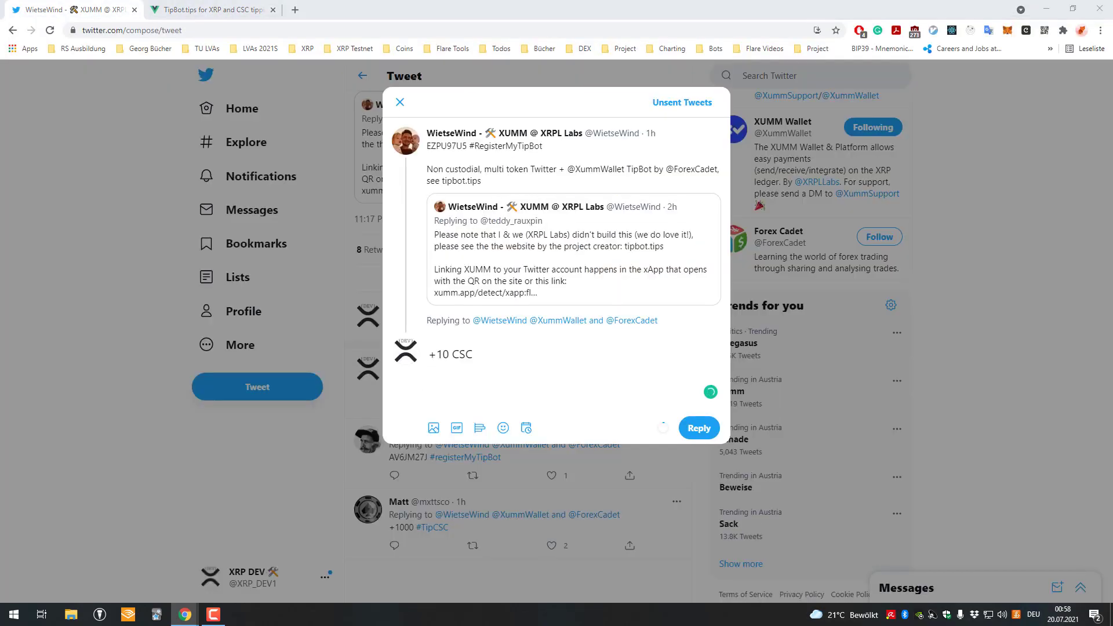
Connect the Xumm wallet in XRP Toolkit and check its 180.00 CSC balance
{"action": "key", "text": "alt+Tab"}
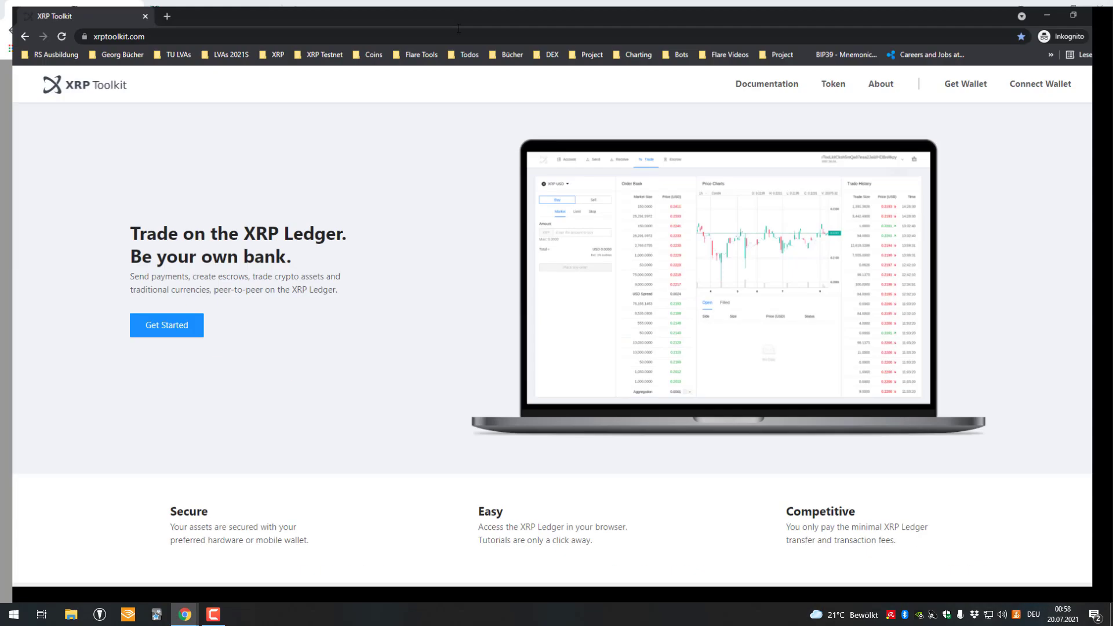
{"action": "left_click", "coordinate": [140, 329]}
{"action": "left_click", "coordinate": [518, 216]}
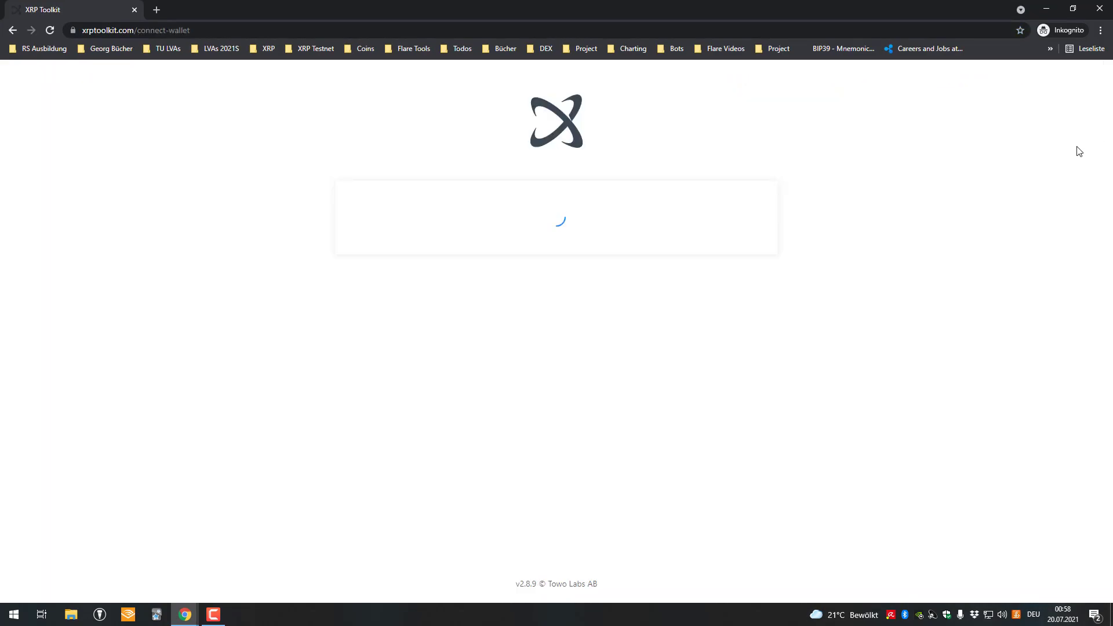
{"action": "left_click", "coordinate": [384, 337]}
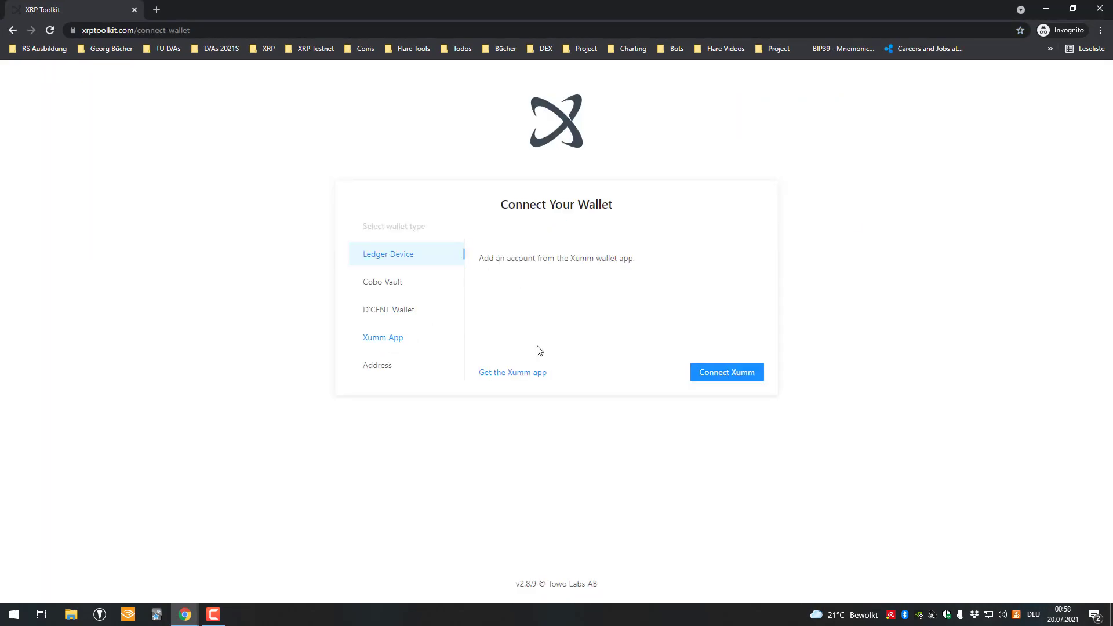
{"action": "left_click", "coordinate": [730, 372]}
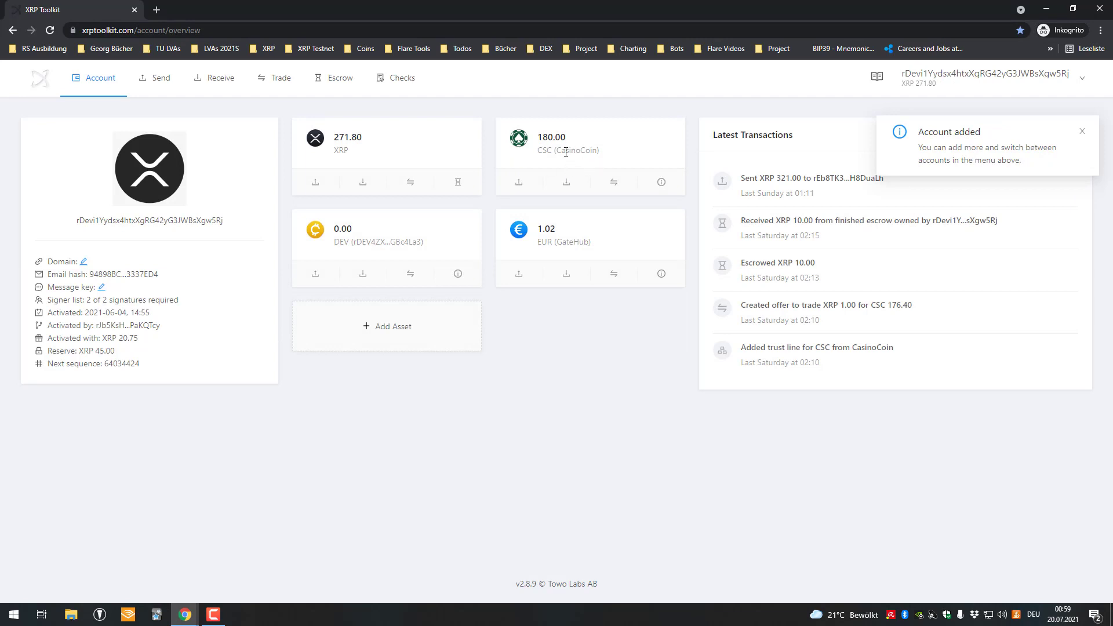
{"action": "double_click", "coordinate": [551, 137]}
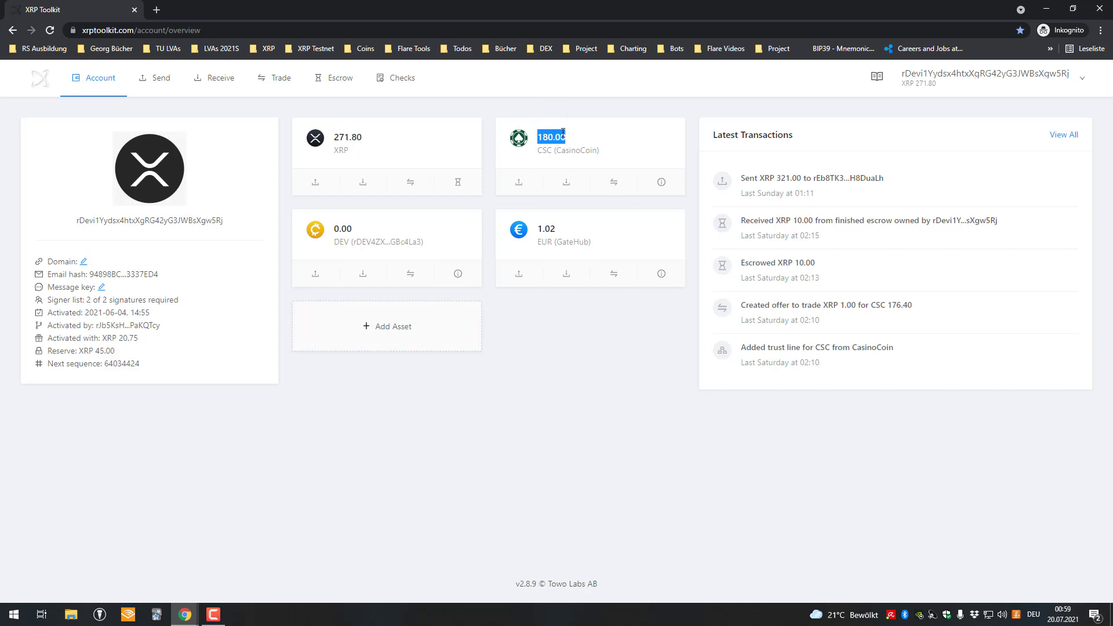
{"action": "key", "text": "alt+Tab"}
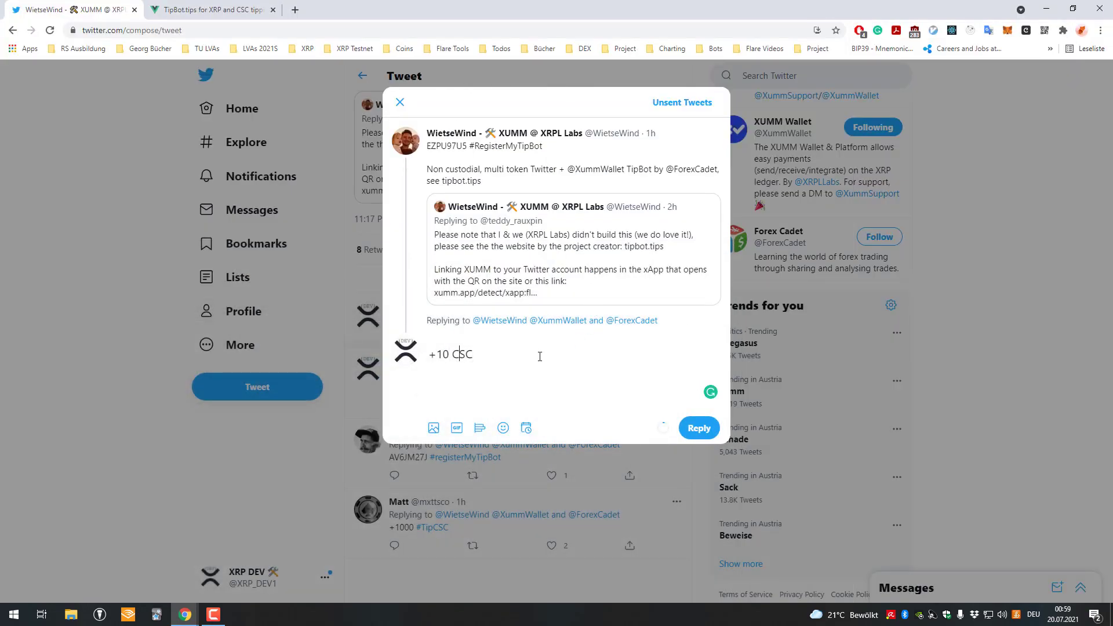
Change the tip to +100 CSC, mention the tweet's author, add #tipwithxumm, and send the reply
{"action": "key", "text": "Left"}
{"action": "type", "text": "0"}
{"action": "key", "text": "ctrl+Tab"}
{"action": "scroll", "coordinate": [582, 356], "scroll_direction": "down", "scroll_amount": 4}
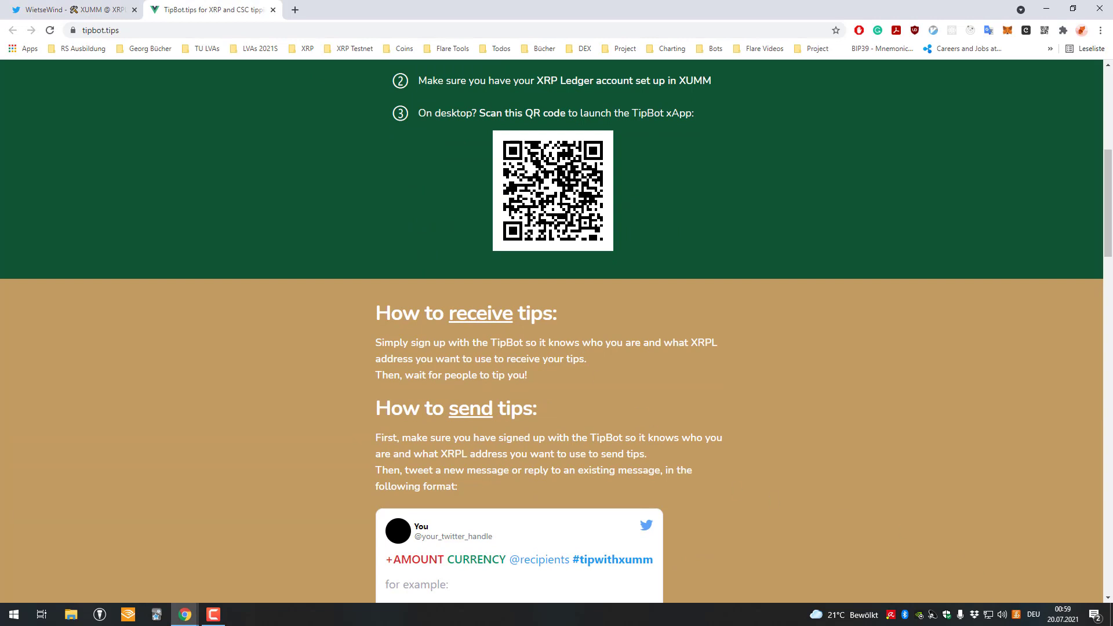
{"action": "left_click", "coordinate": [92, 4]}
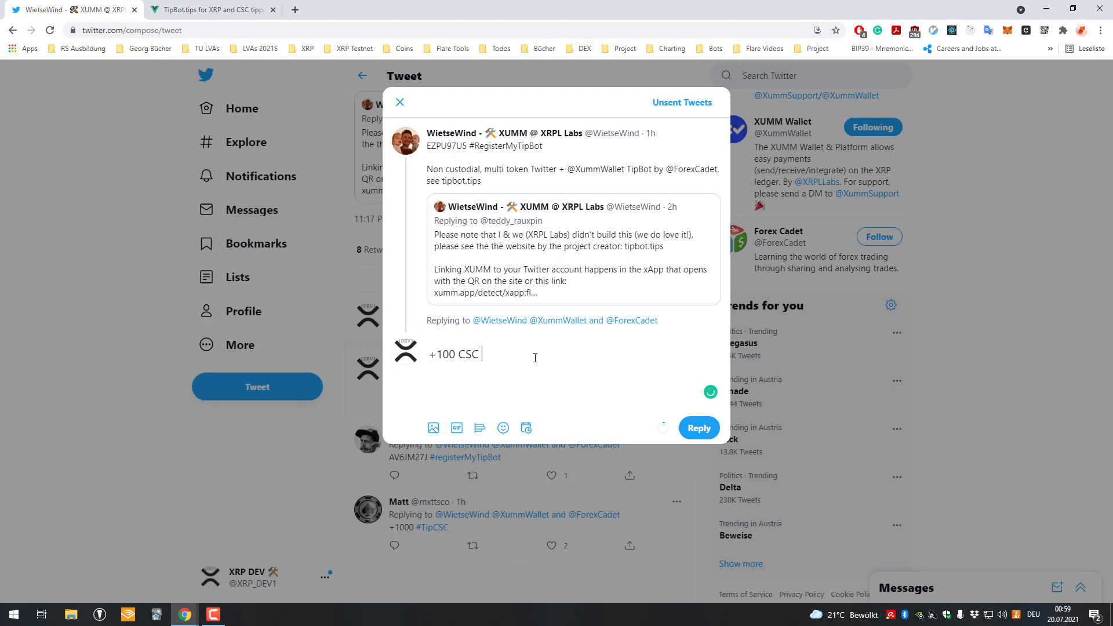
{"action": "type", "text": "@wiet"}
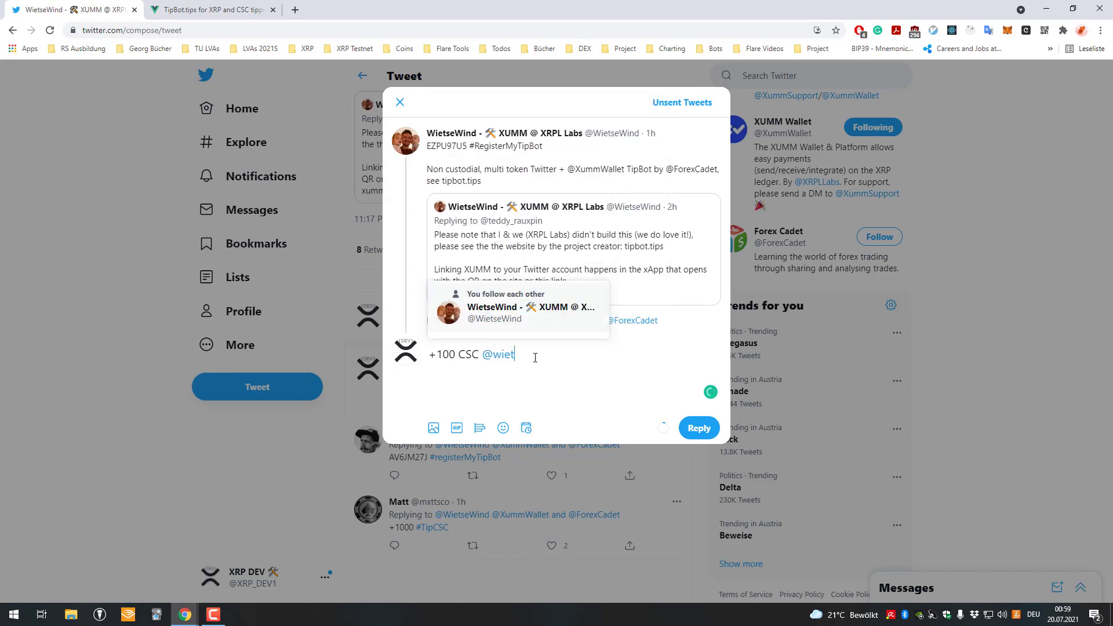
{"action": "left_click", "coordinate": [500, 110]}
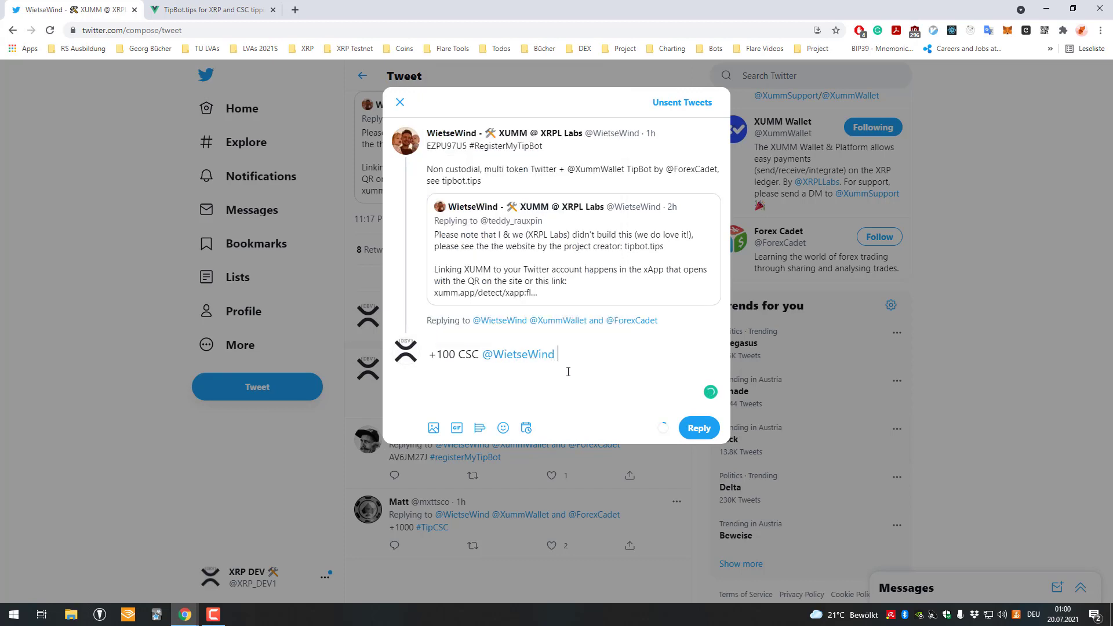
{"action": "type", "text": "#ti"}
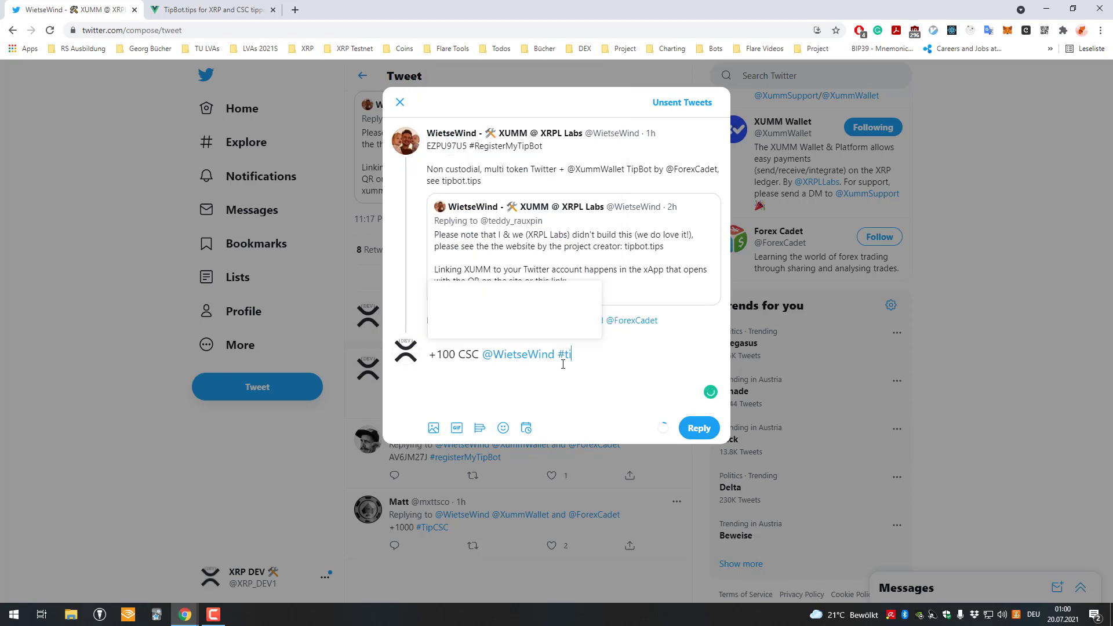
{"action": "type", "text": "pwithxumm"}
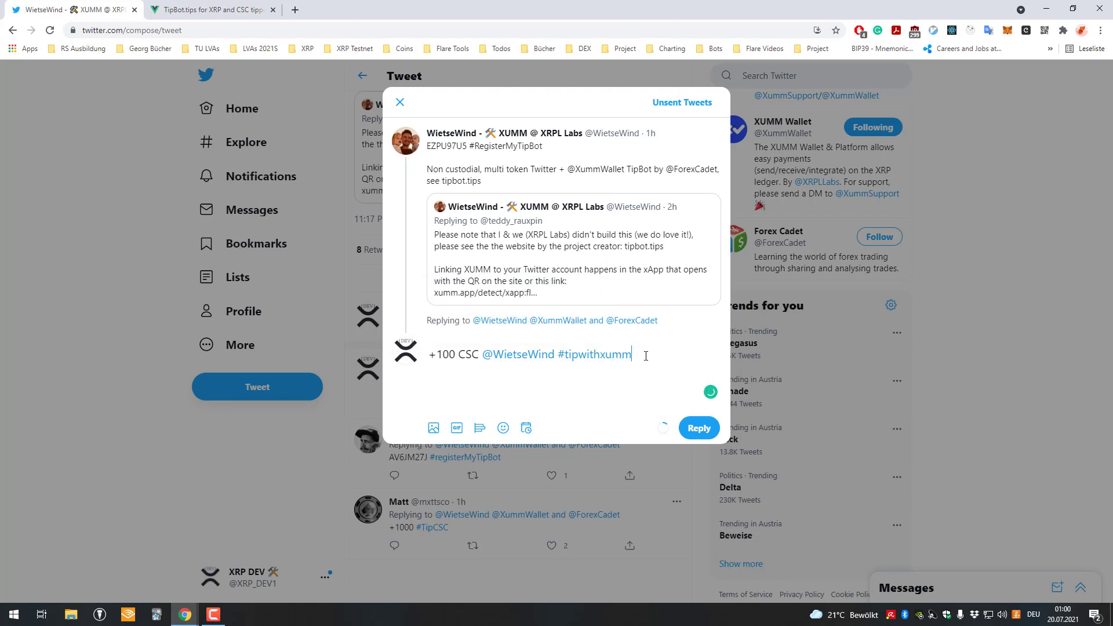
{"action": "key", "text": "ctrl+Return"}
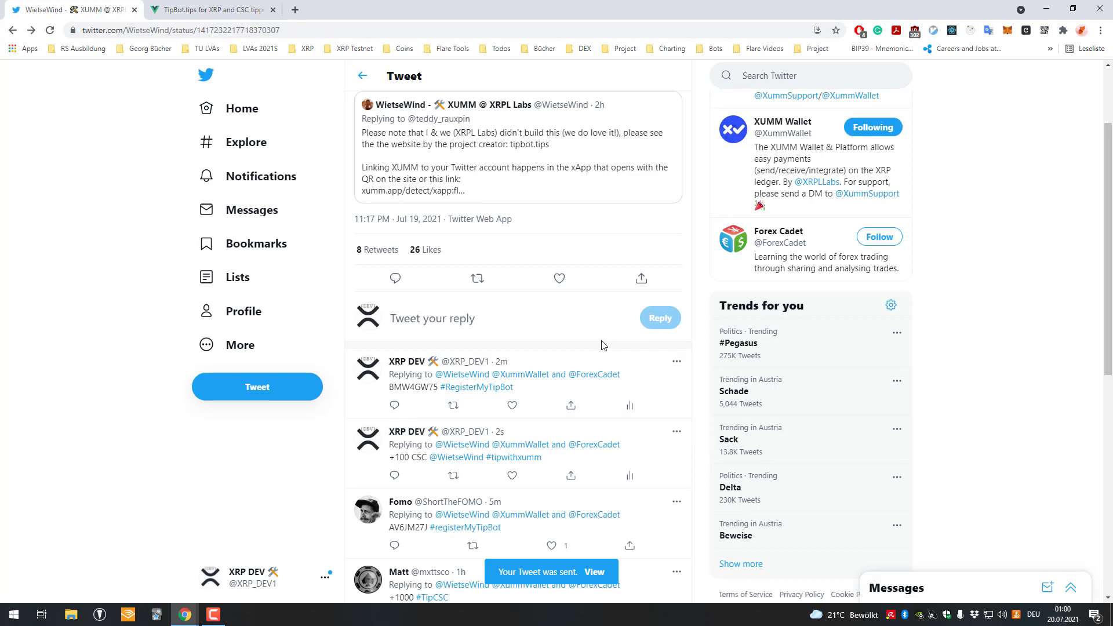
Scroll past the posted registration and tip replies, then open the Home timeline
{"action": "scroll", "coordinate": [601, 342], "scroll_direction": "down", "scroll_amount": 1}
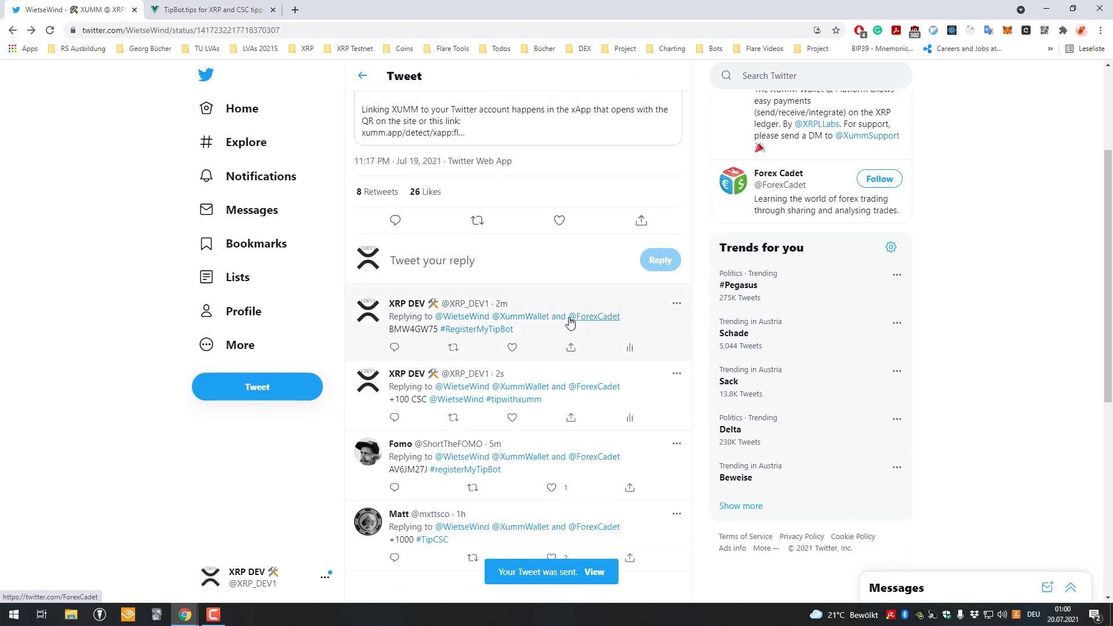
{"action": "mouse_move", "coordinate": [571, 323]}
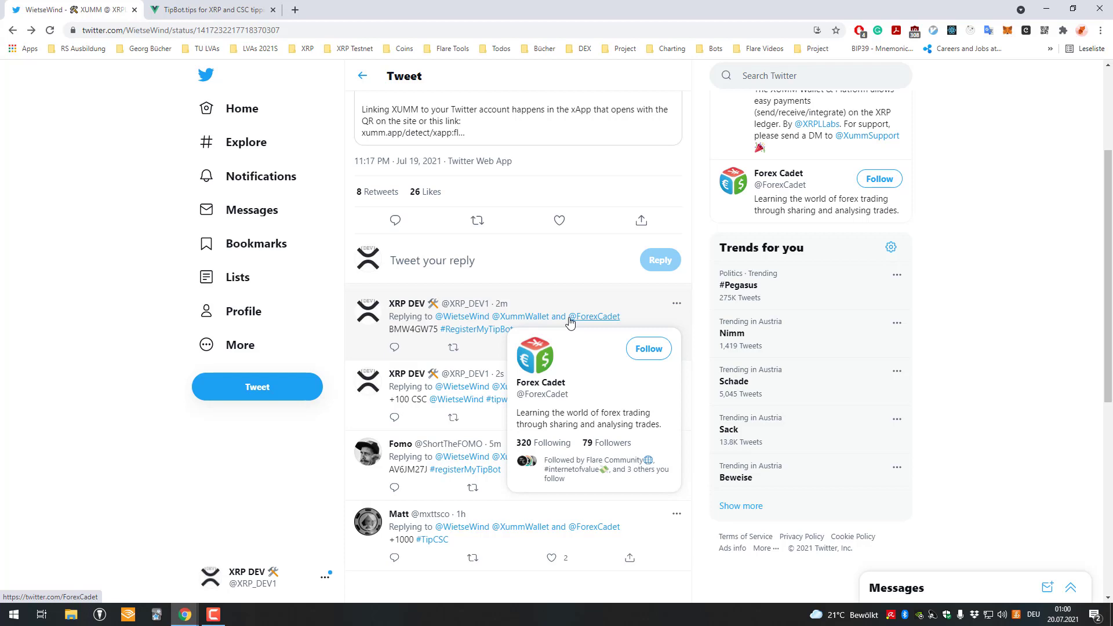
{"action": "left_click", "coordinate": [272, 109]}
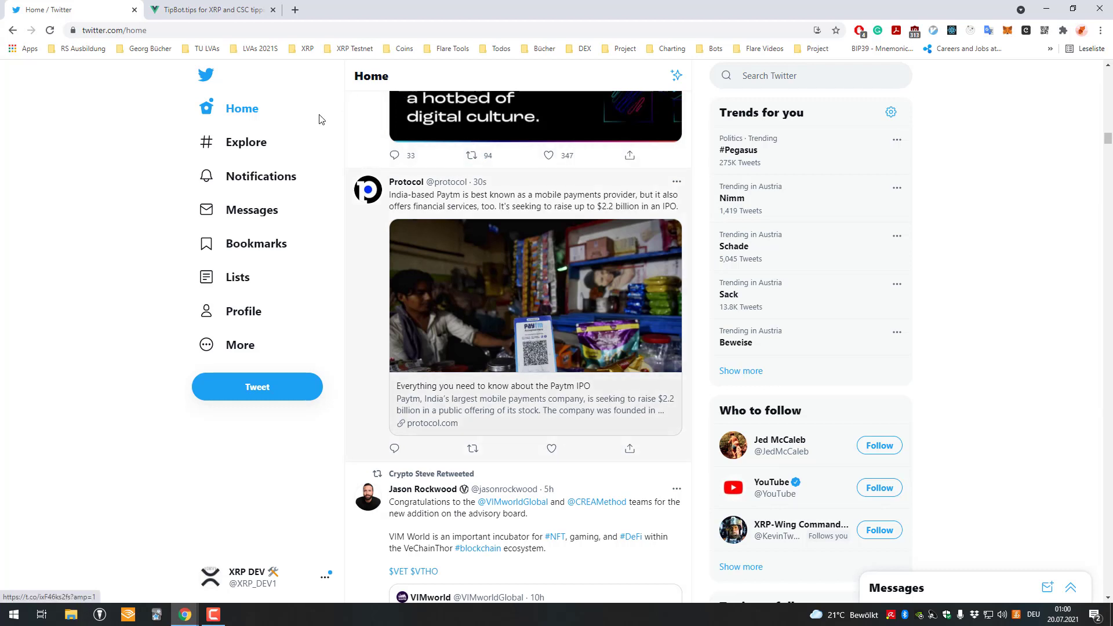
Return to TipBot.tips, scroll up, and select the 'Scan this QR code' instruction line
{"action": "left_click", "coordinate": [226, 9]}
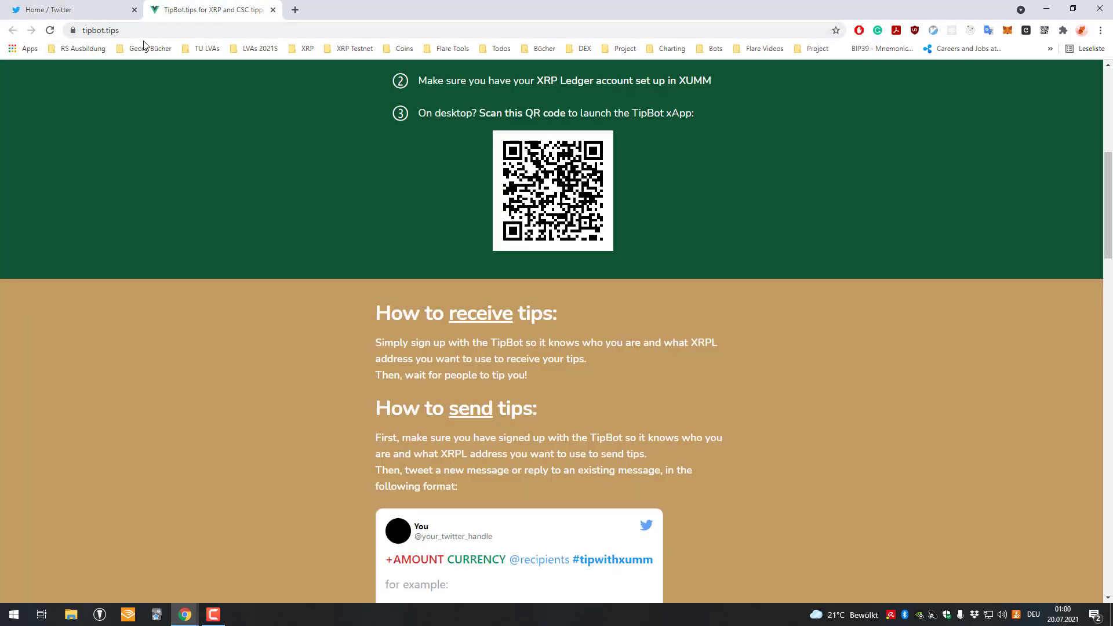
{"action": "scroll", "coordinate": [550, 276], "scroll_direction": "up", "scroll_amount": 3}
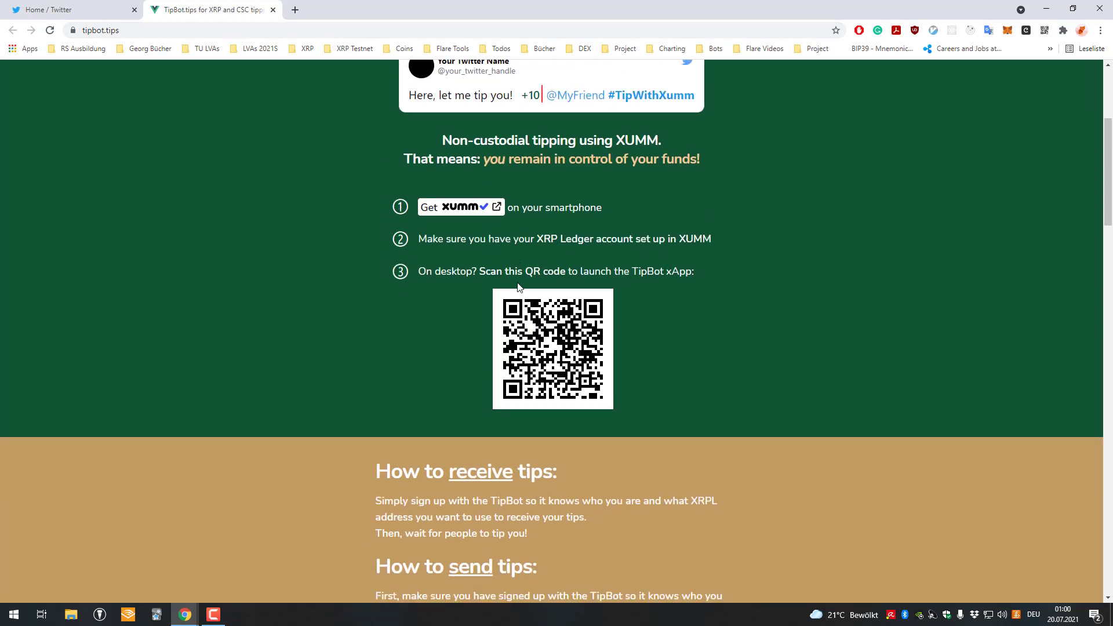
{"action": "triple_click", "coordinate": [490, 294]}
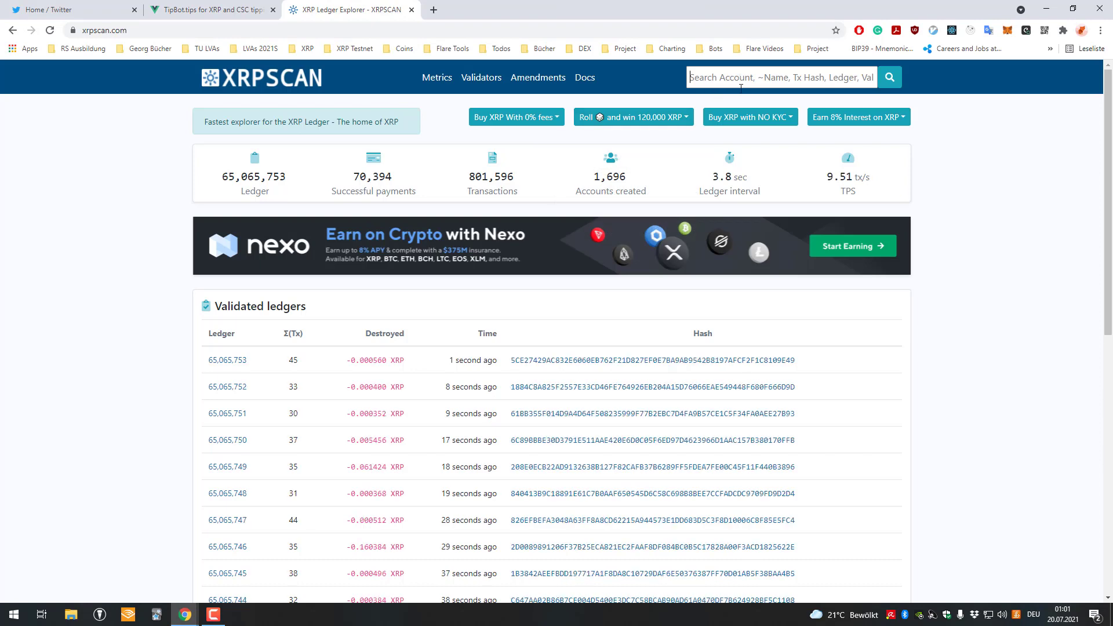
Search XRPSCAN for xrpdev, open the XRPDEV account, and select its 100 CSC payment
{"action": "left_click", "coordinate": [744, 82]}
{"action": "type", "text": "xrpdev"}
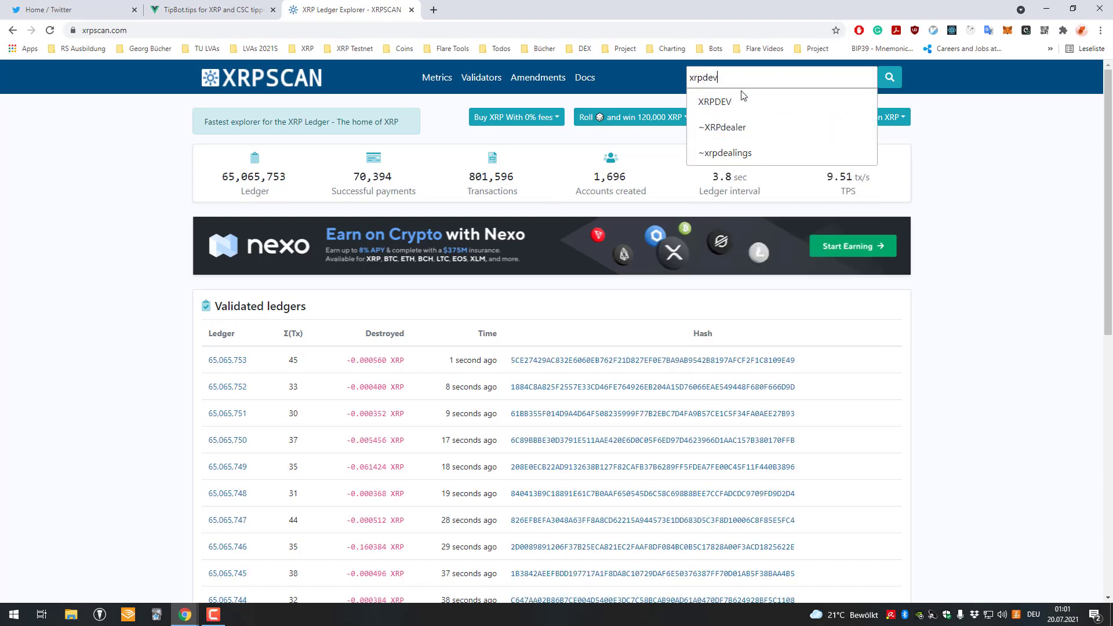
{"action": "left_click", "coordinate": [745, 101]}
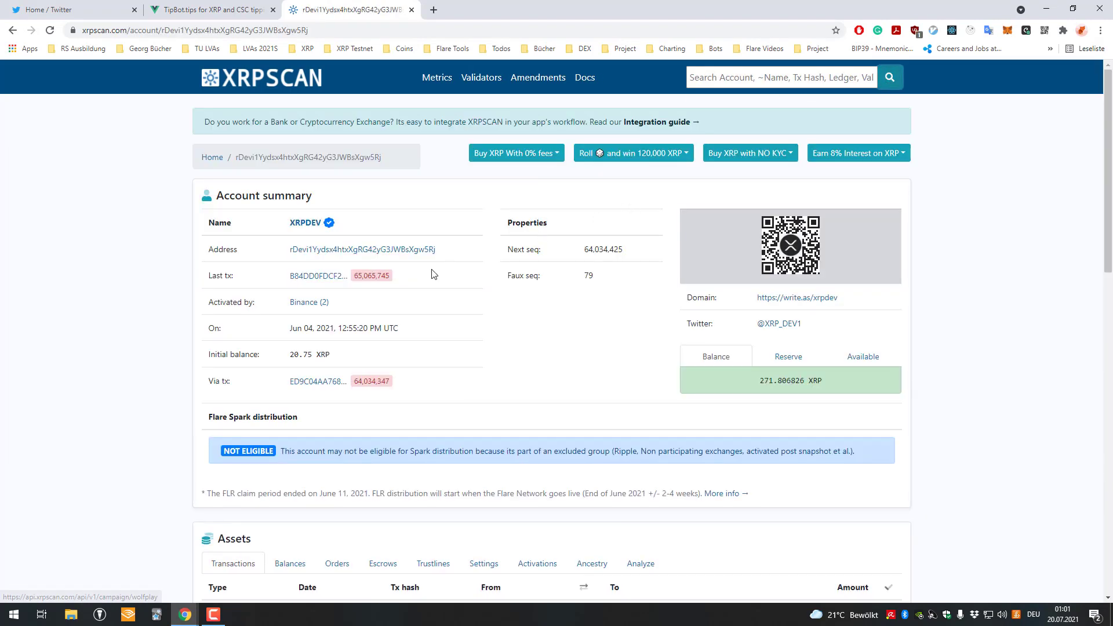
{"action": "scroll", "coordinate": [433, 274], "scroll_direction": "down", "scroll_amount": 5}
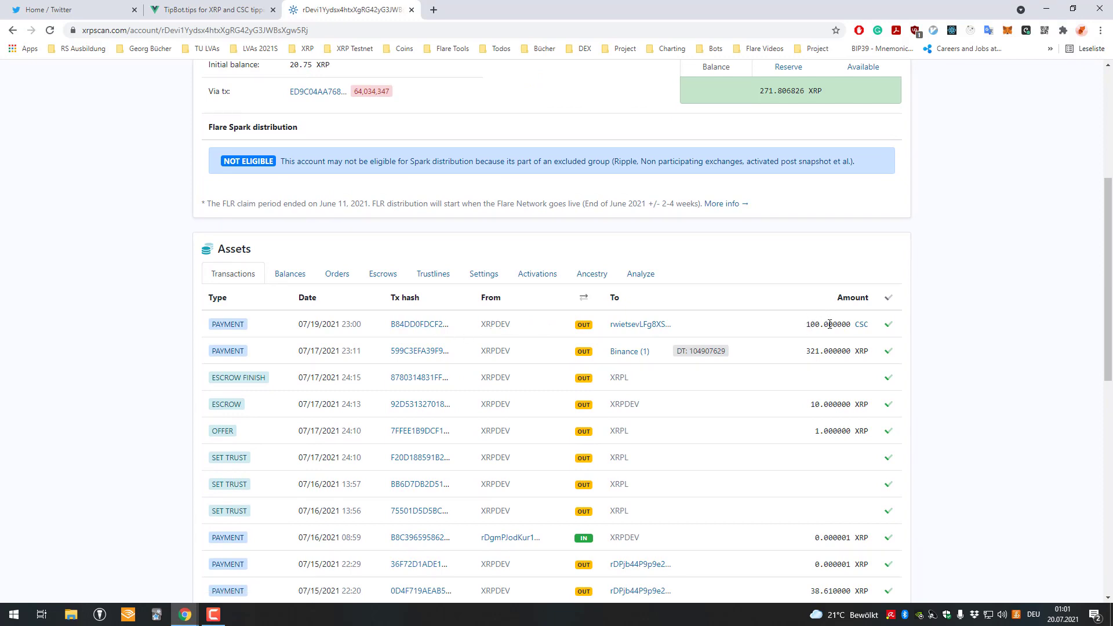
{"action": "left_click_drag", "start_coordinate": [806, 324], "coordinate": [864, 324]}
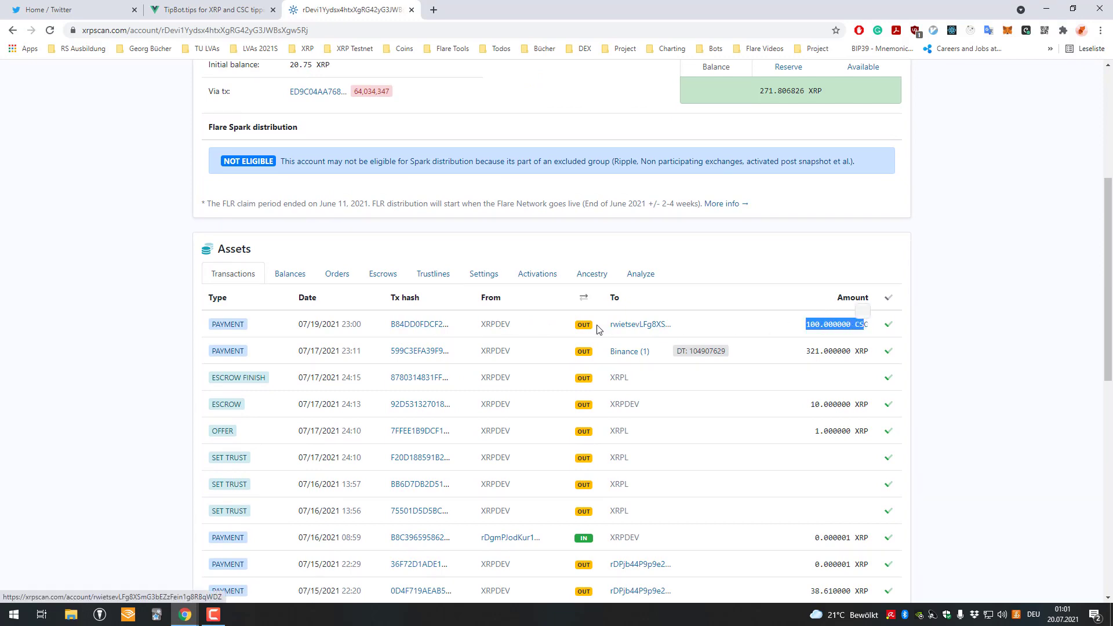